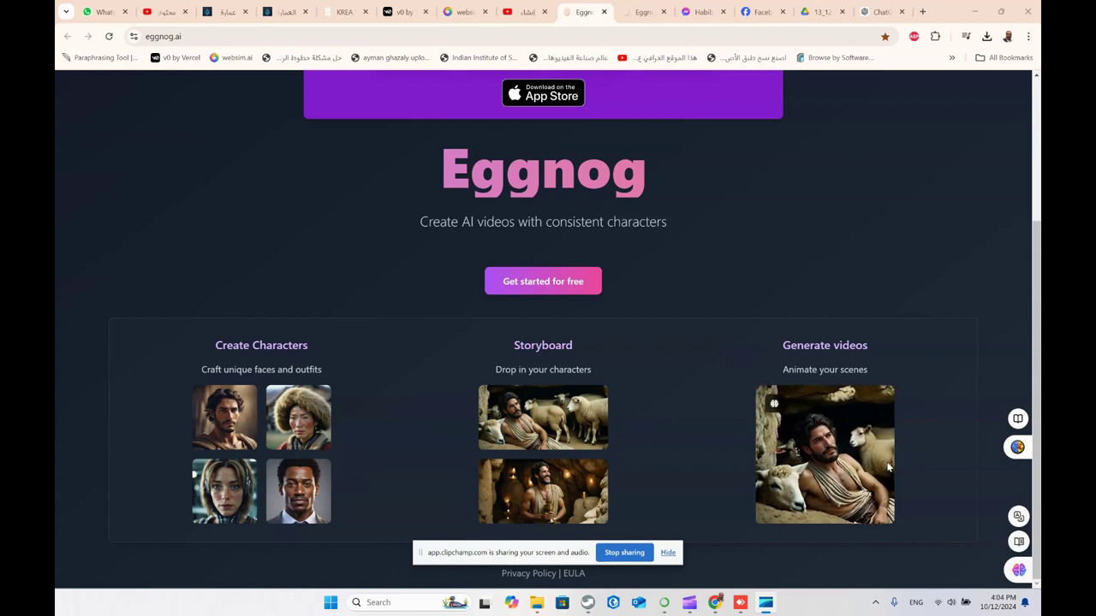
Step: Play the Sherlock Holmes show from the AI adventure gallery and return to the show list
{"action": "left_click", "coordinate": [640, 12]}
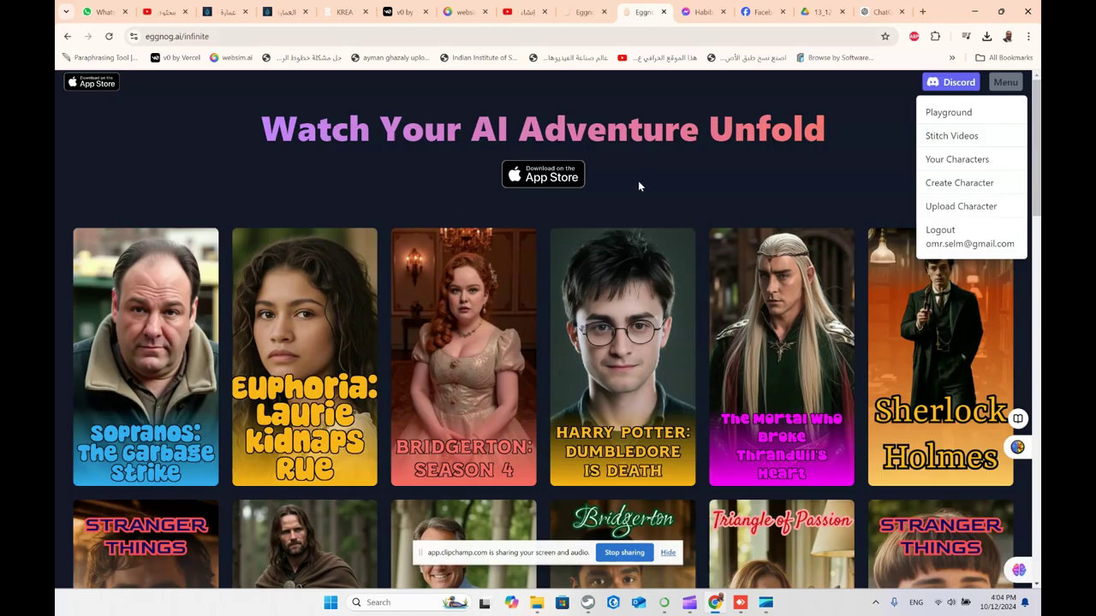
{"action": "left_click", "coordinate": [638, 181]}
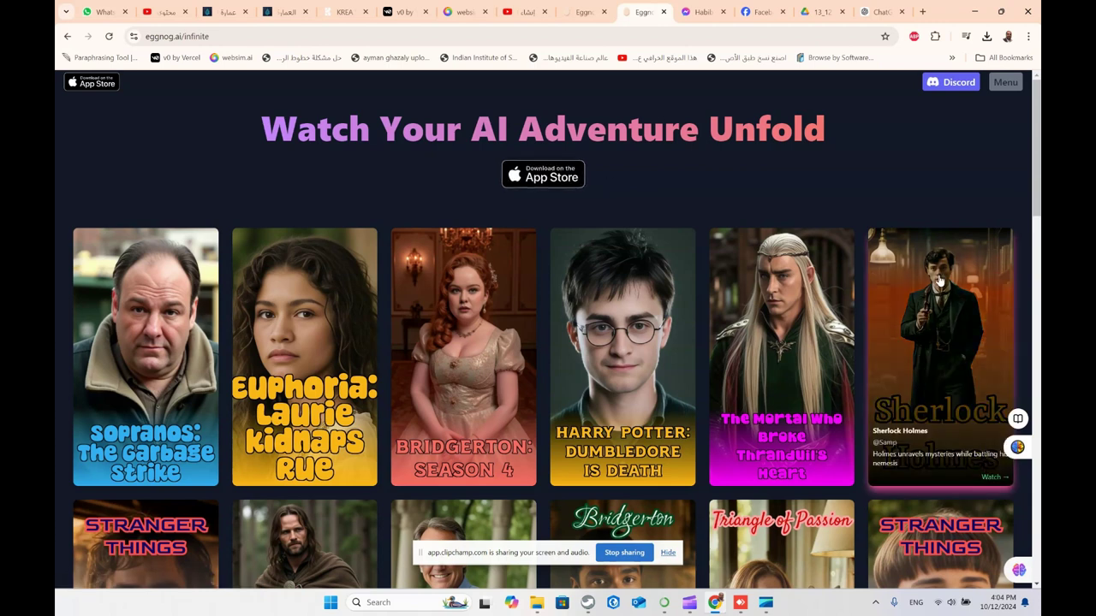
{"action": "left_click", "coordinate": [943, 318]}
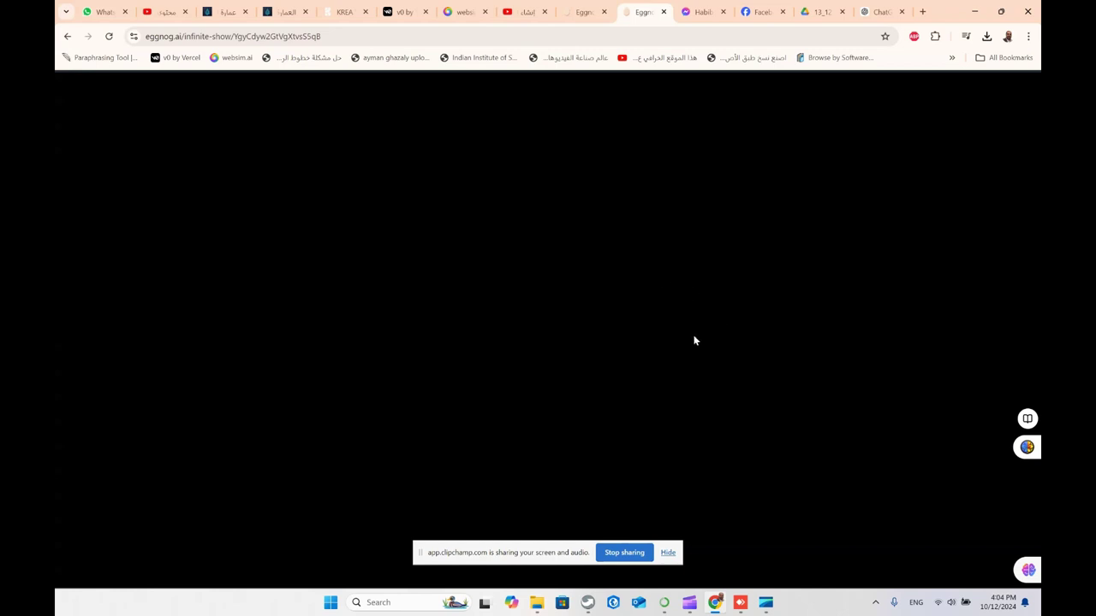
{"action": "left_click", "coordinate": [561, 336]}
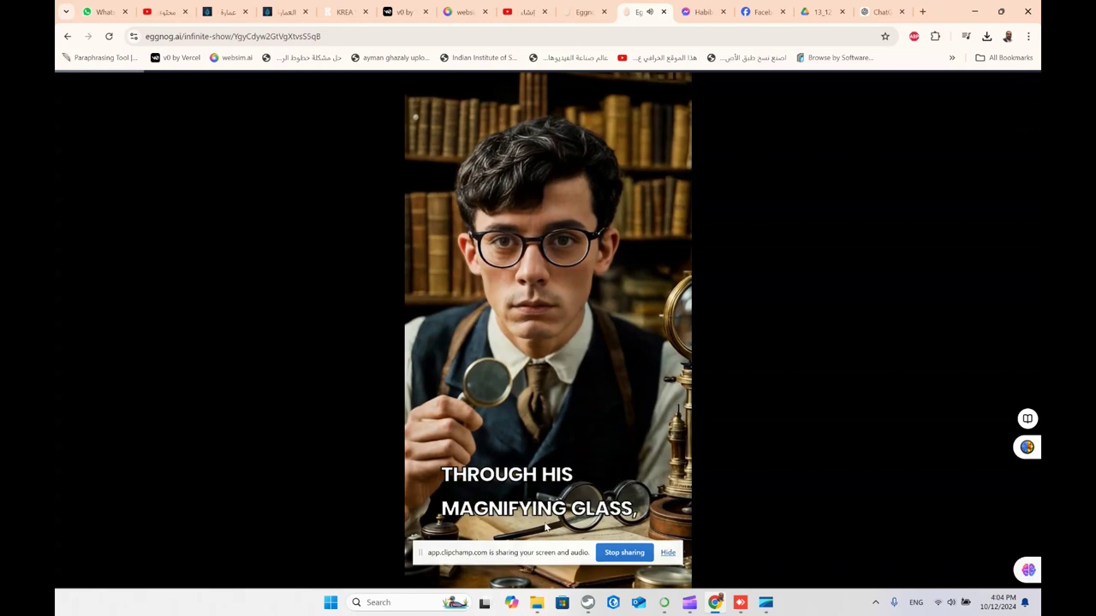
{"action": "left_click_drag", "start_coordinate": [419, 552], "coordinate": [650, 533]}
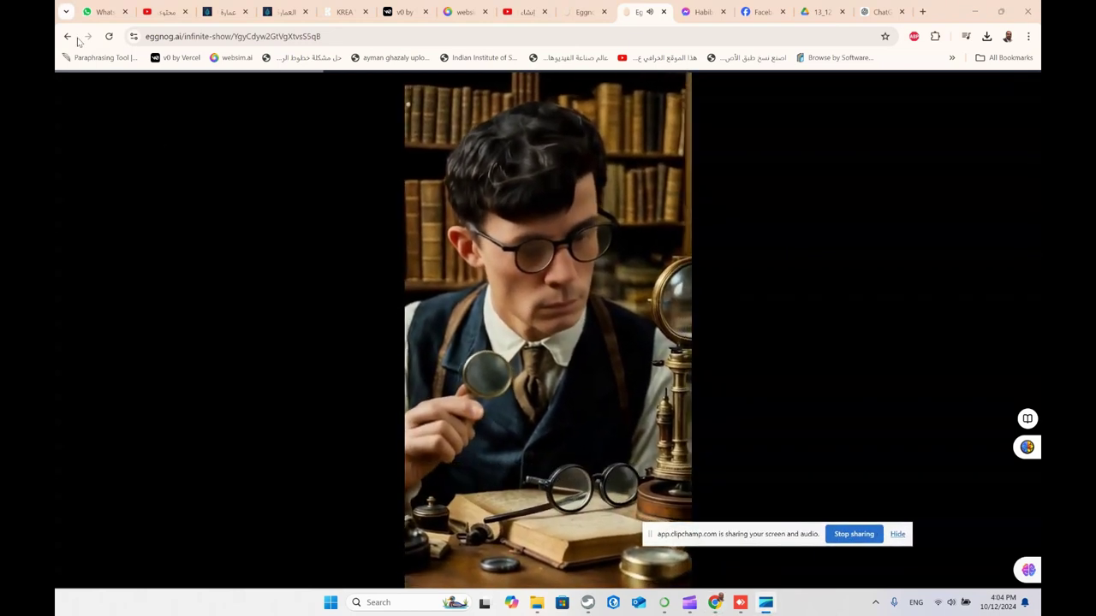
{"action": "left_click", "coordinate": [68, 37]}
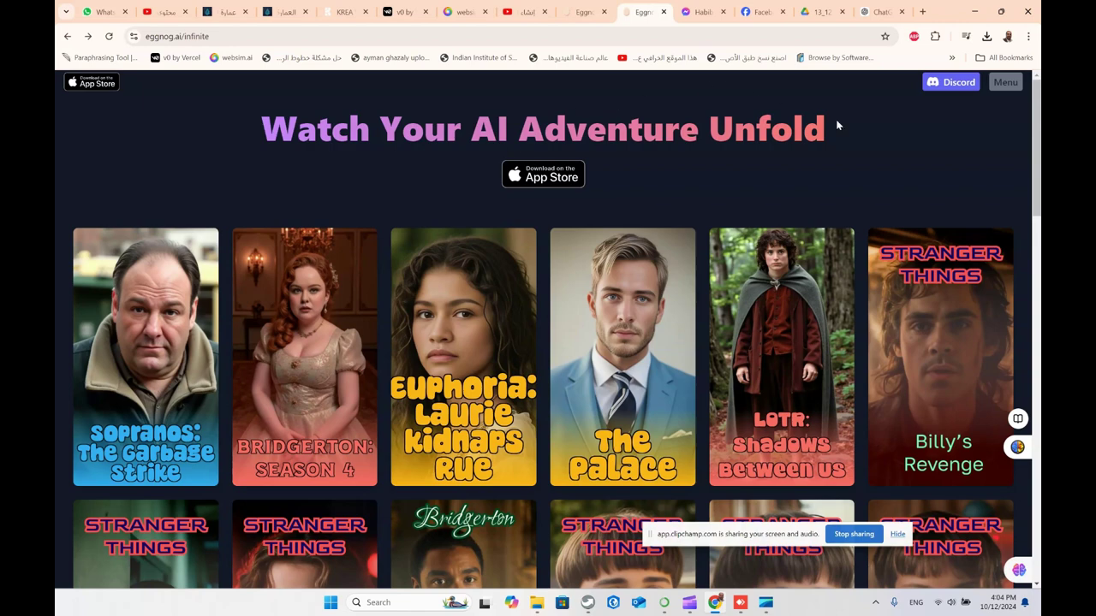
Step: Open the Playground and generate a Freestyle Scene from the prompt "islamic knight fight"
{"action": "left_click", "coordinate": [1004, 87]}
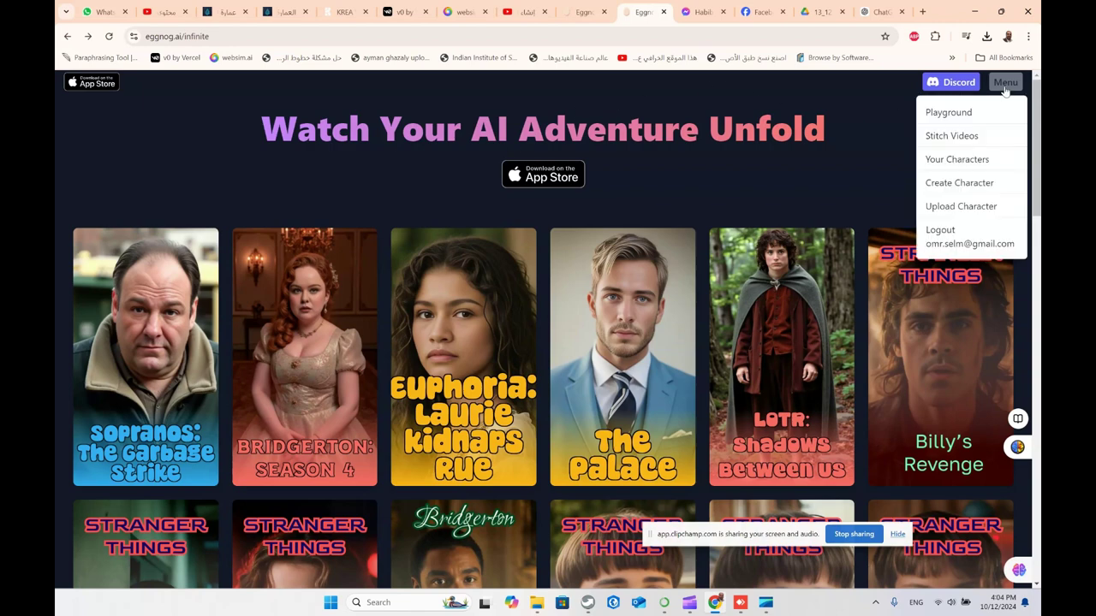
{"action": "left_click", "coordinate": [947, 110]}
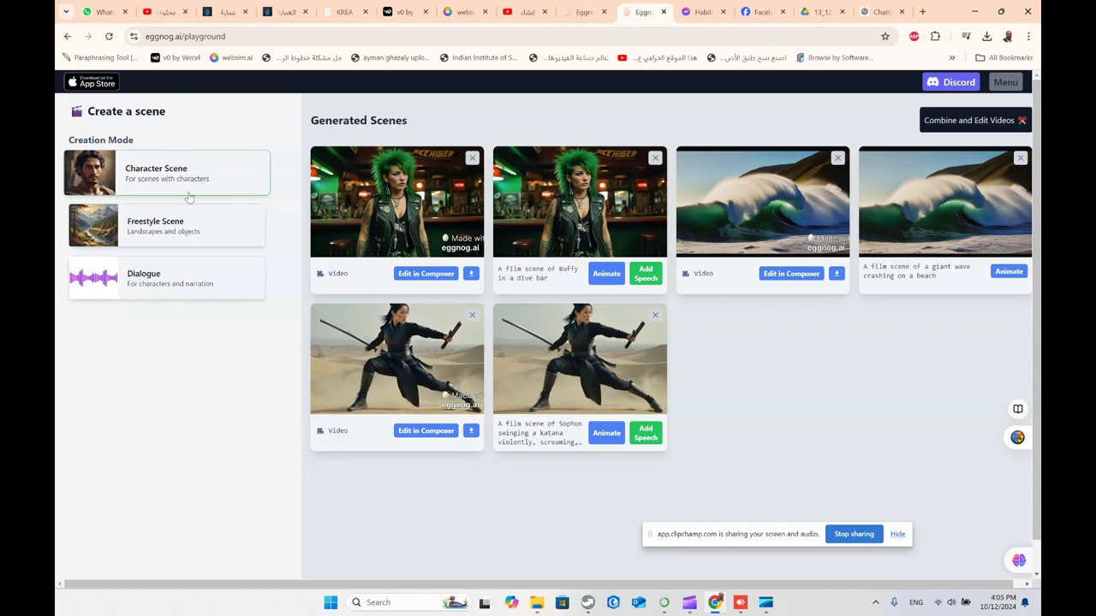
{"action": "left_click", "coordinate": [177, 240]}
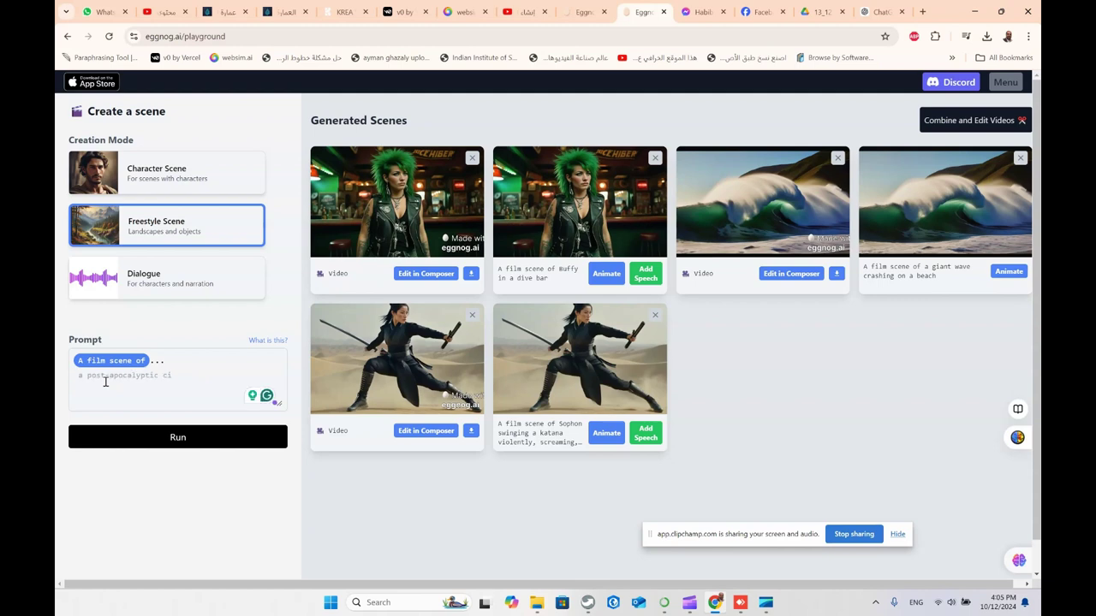
{"action": "type", "text": "islamic"}
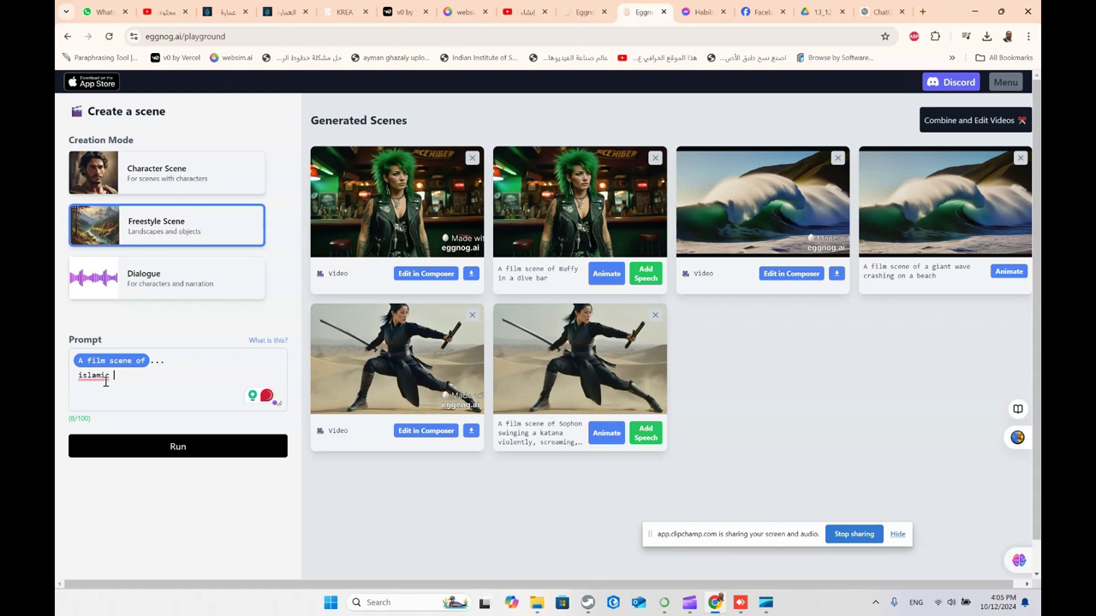
{"action": "type", "text": " knight fight"}
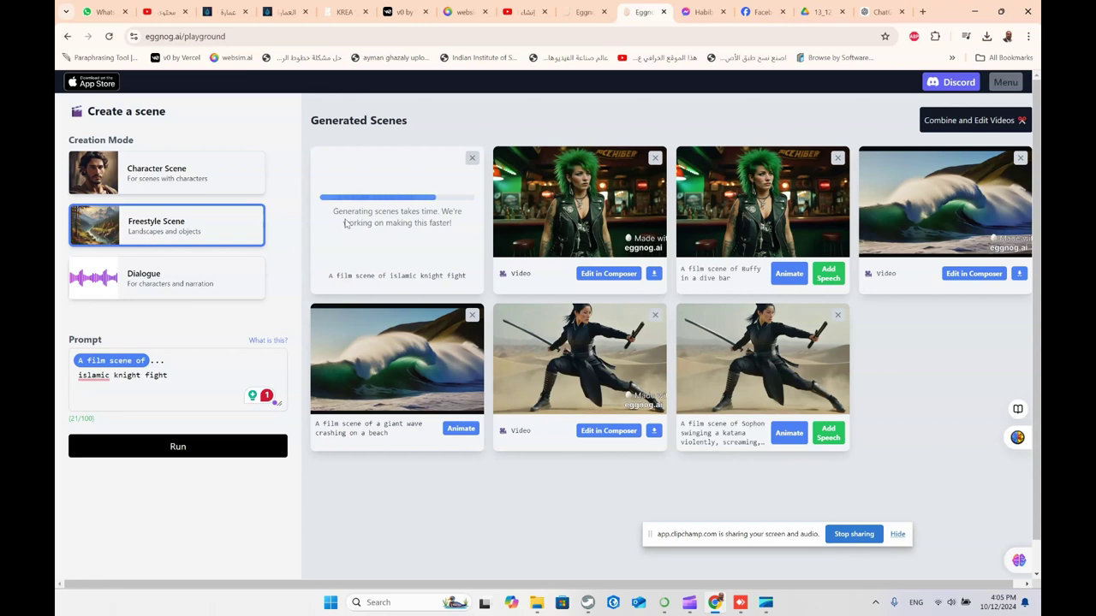
Step: Change the freestyle prompt to "arabic knight fight" and generate another scene
{"action": "mouse_move", "coordinate": [690, 600]}
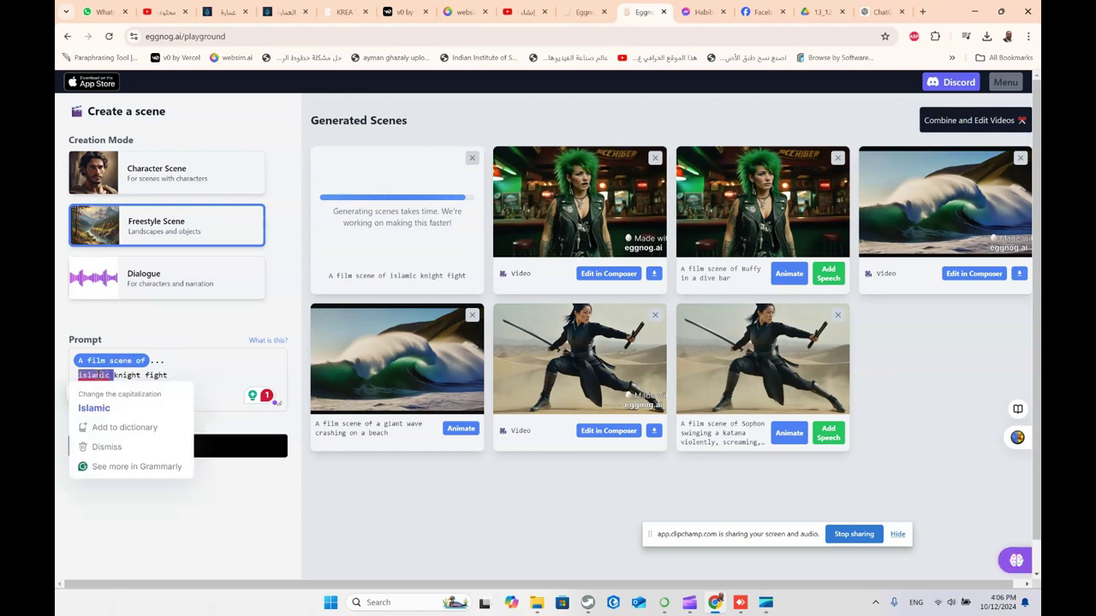
{"action": "double_click", "coordinate": [101, 375]}
{"action": "type", "text": "arab"}
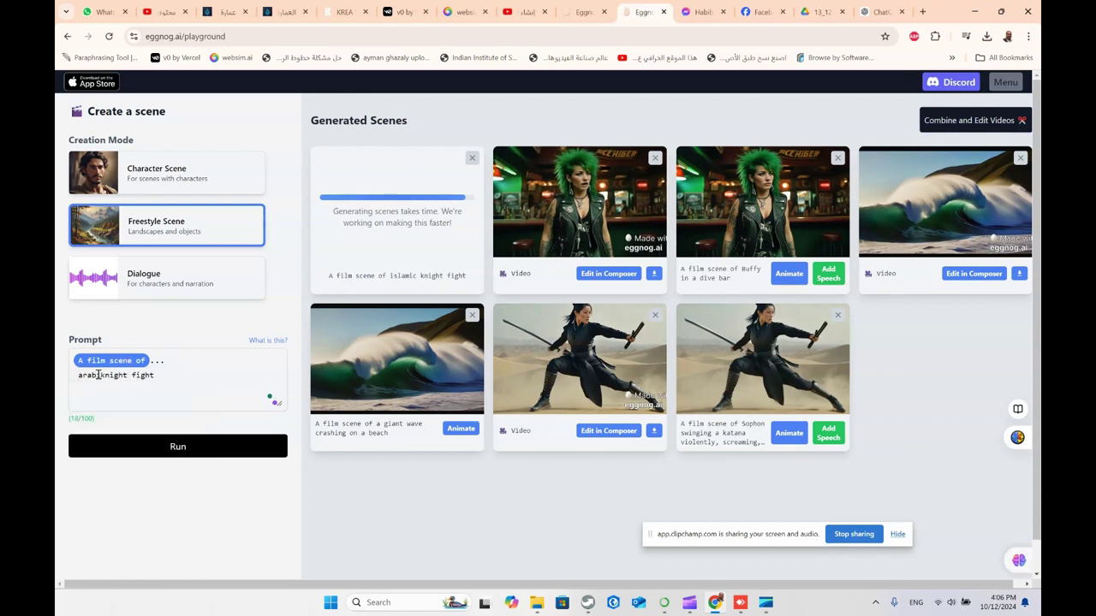
{"action": "type", "text": "ic"}
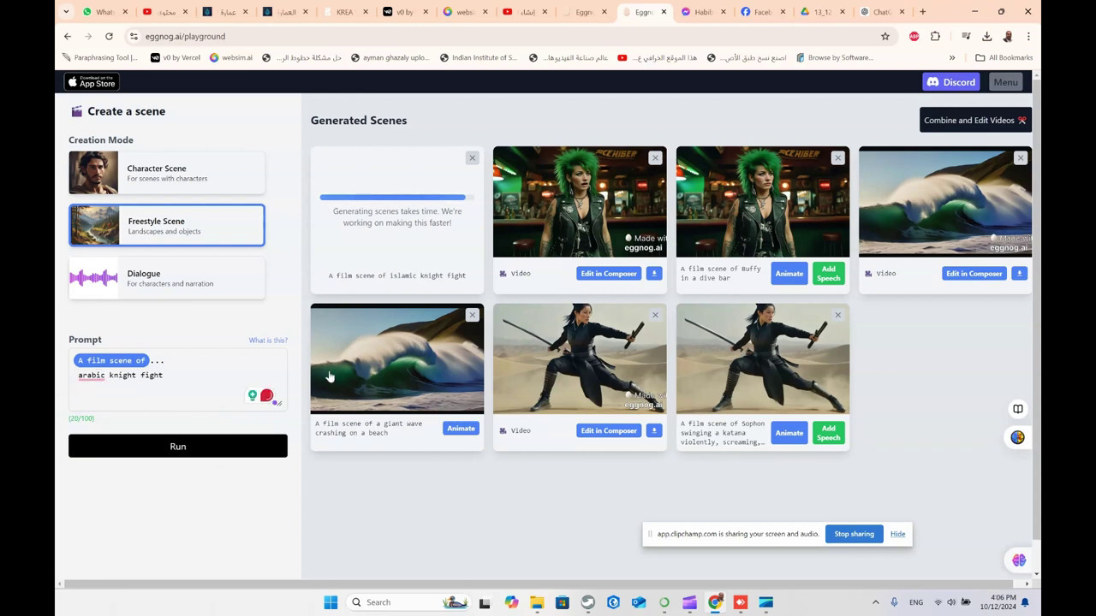
{"action": "left_click", "coordinate": [178, 447]}
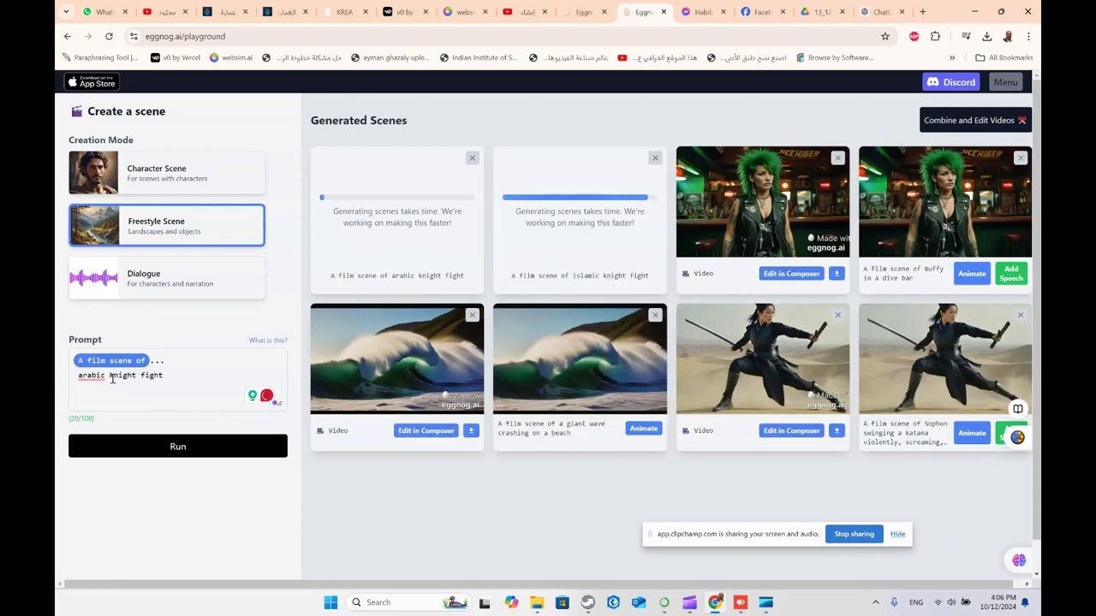
Step: Change the freestyle prompt to "arabic villa" and generate another scene
{"action": "left_click_drag", "start_coordinate": [166, 375], "coordinate": [110, 378]}
{"action": "type", "text": "kill"}
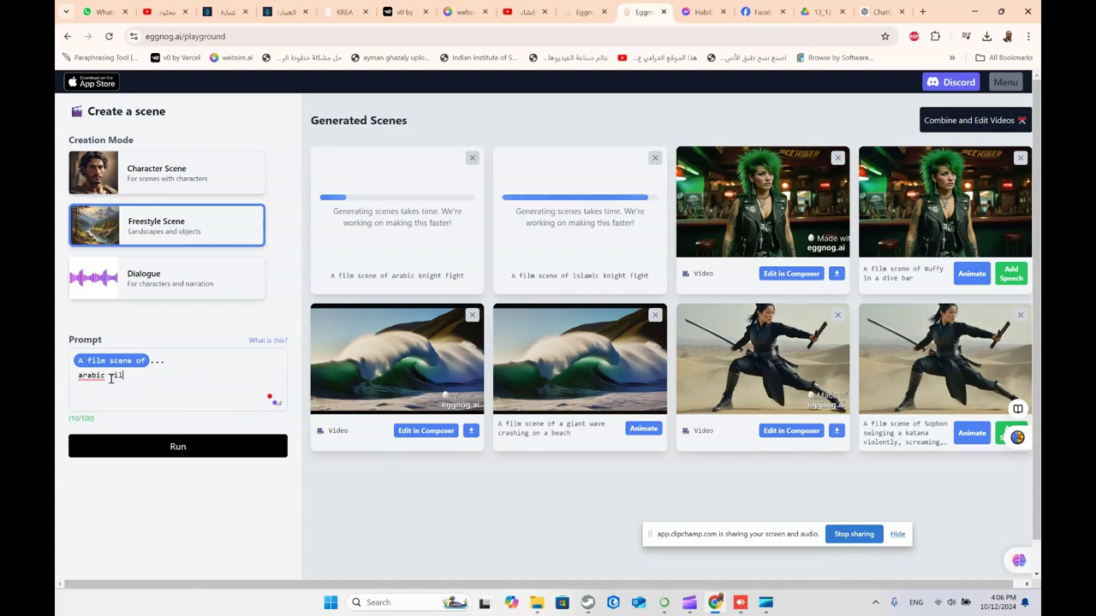
{"action": "type", "text": "a"}
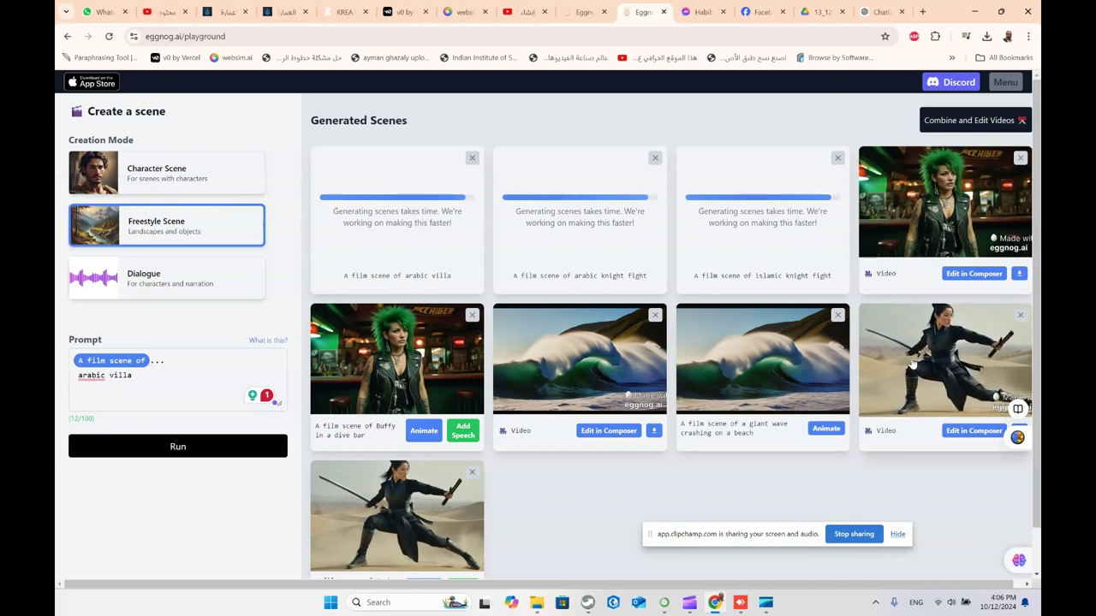
{"action": "mouse_move", "coordinate": [776, 387]}
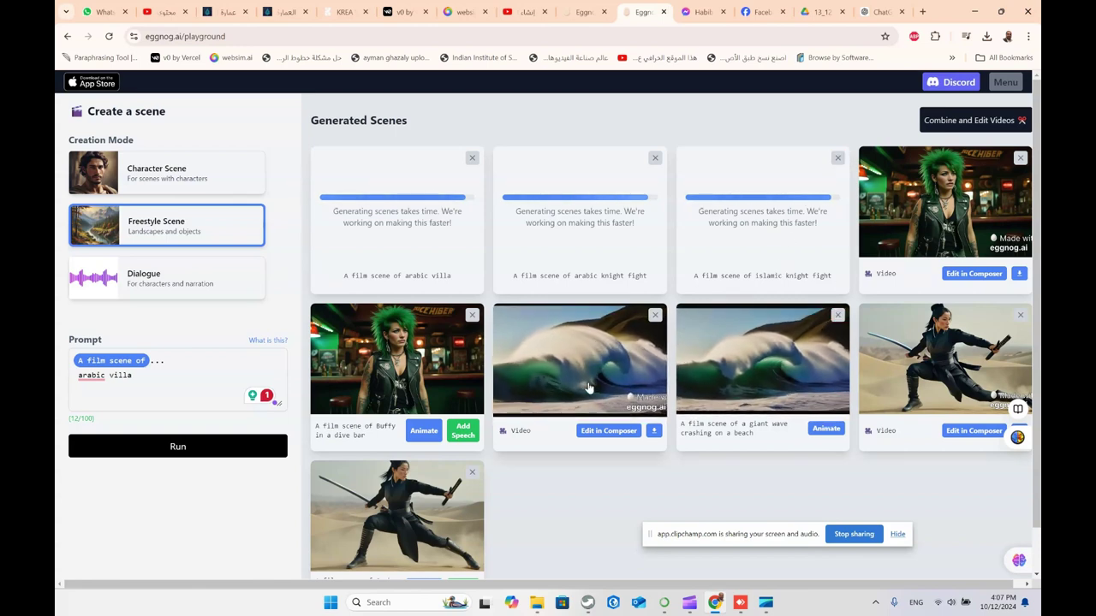
{"action": "scroll", "coordinate": [588, 388], "scroll_direction": "down", "scroll_amount": 1}
{"action": "scroll", "coordinate": [343, 381], "scroll_direction": "up", "scroll_amount": 1}
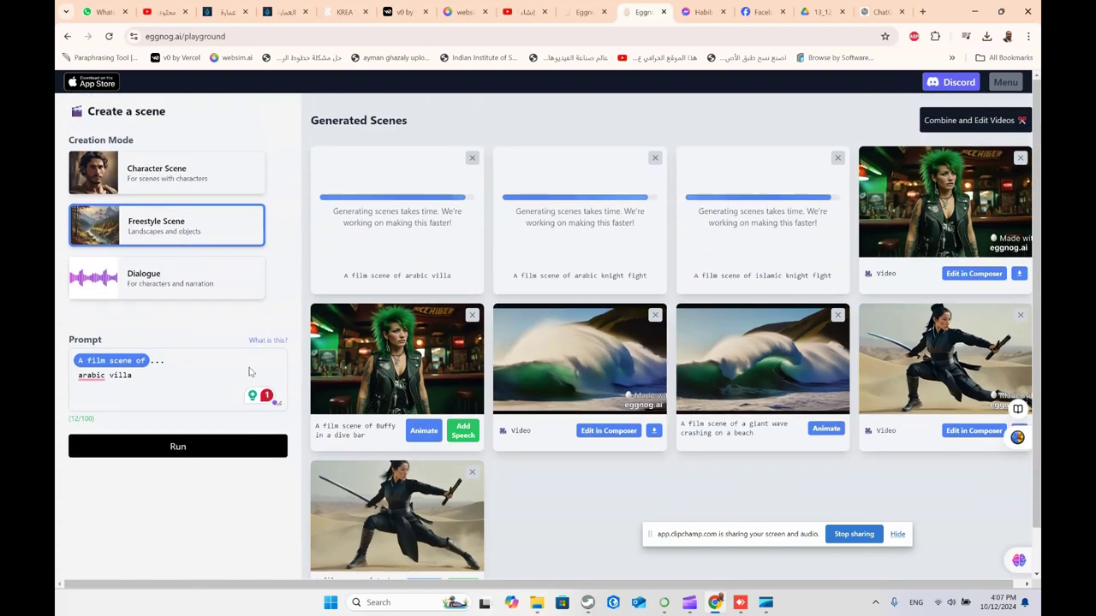
{"action": "triple_click", "coordinate": [112, 377]}
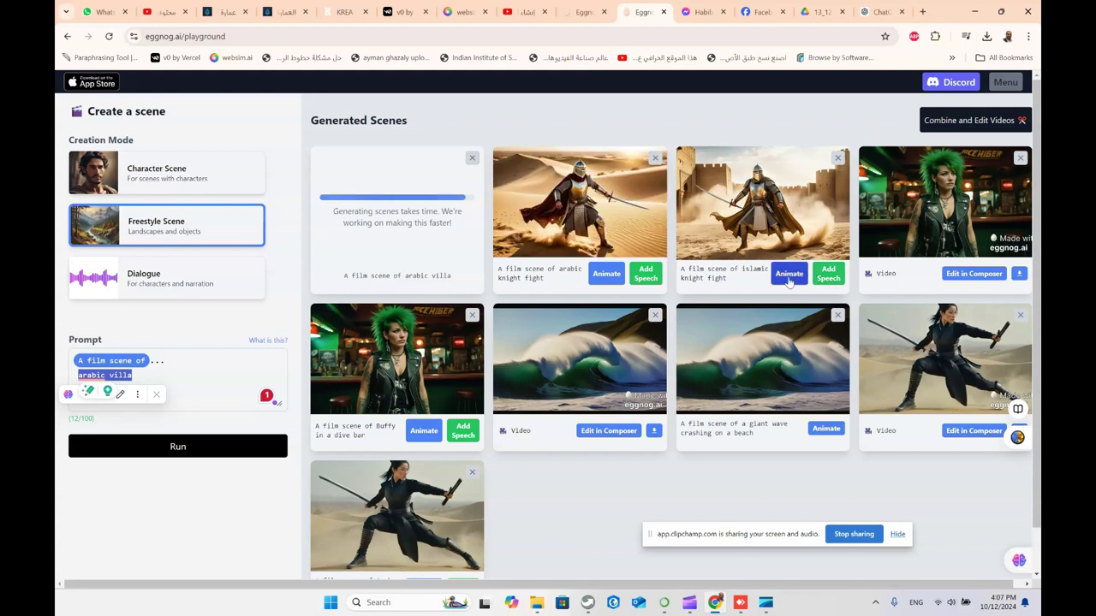
Step: Animate the islamic knight fight, arabic knight fight and arabic villa scenes into videos
{"action": "left_click", "coordinate": [820, 278]}
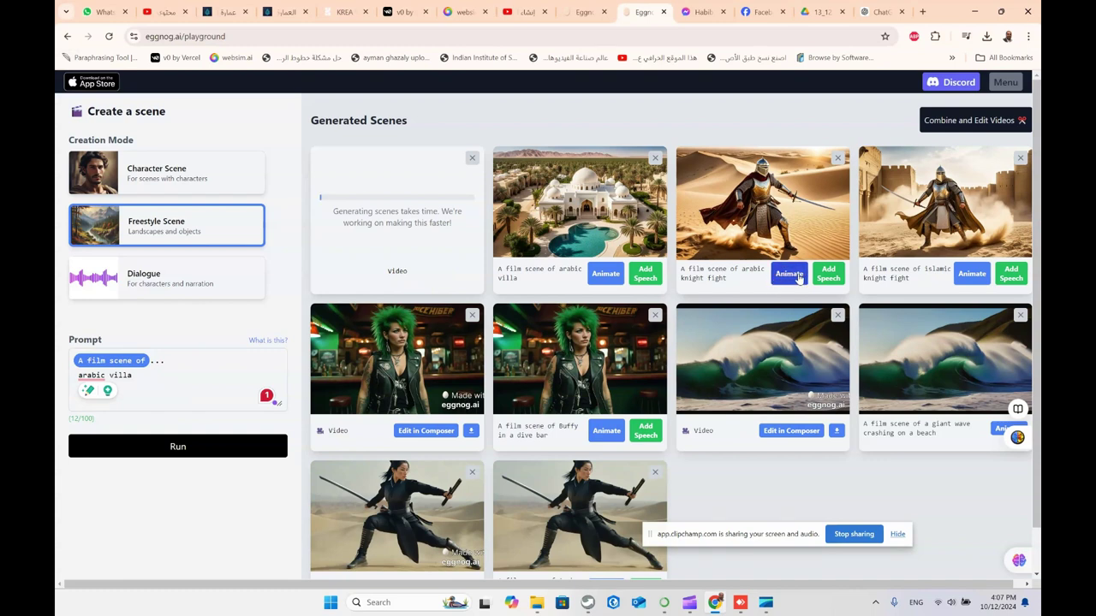
{"action": "left_click", "coordinate": [797, 275]}
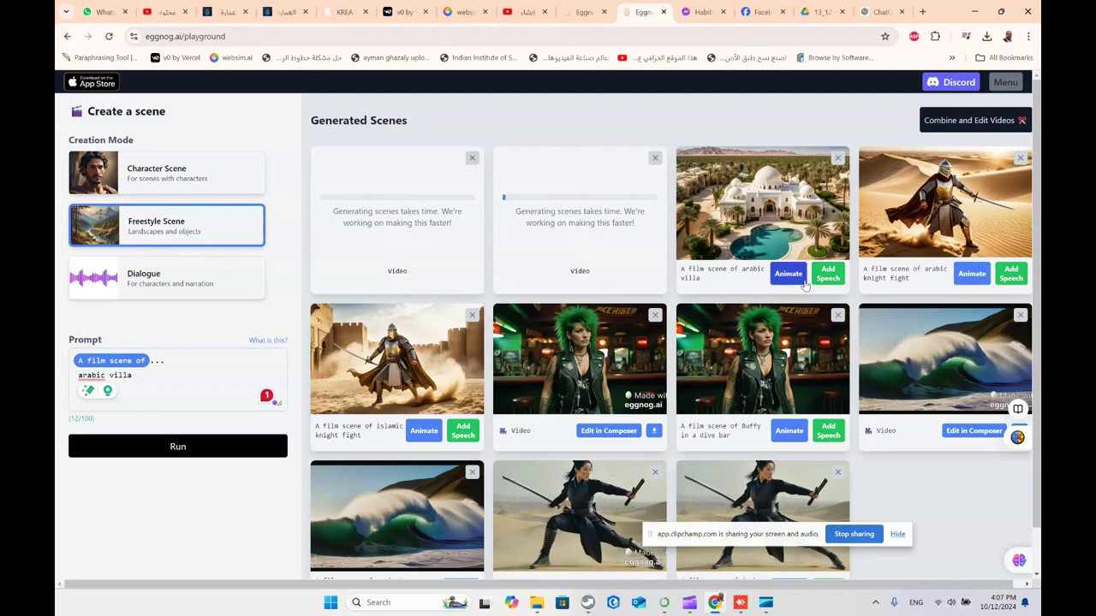
{"action": "left_click", "coordinate": [802, 279]}
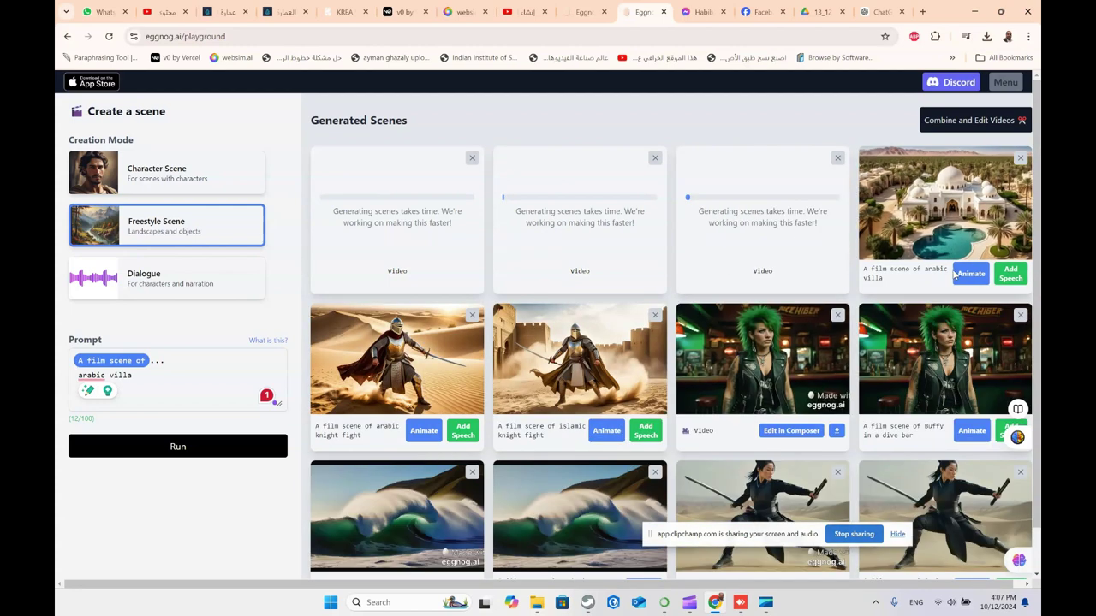
{"action": "left_click", "coordinate": [968, 274]}
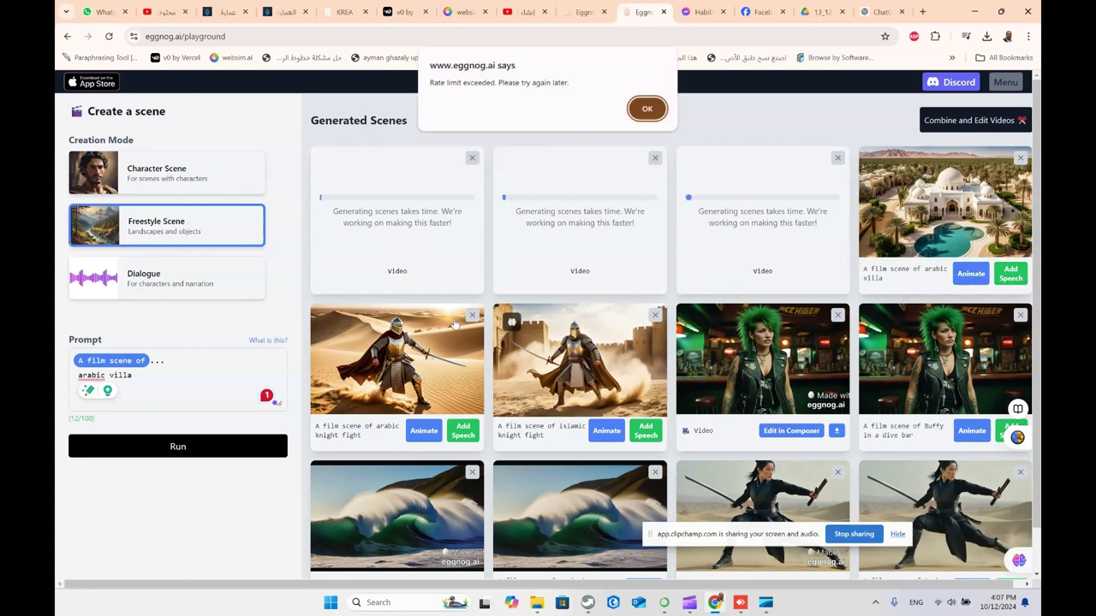
{"action": "left_click", "coordinate": [643, 112]}
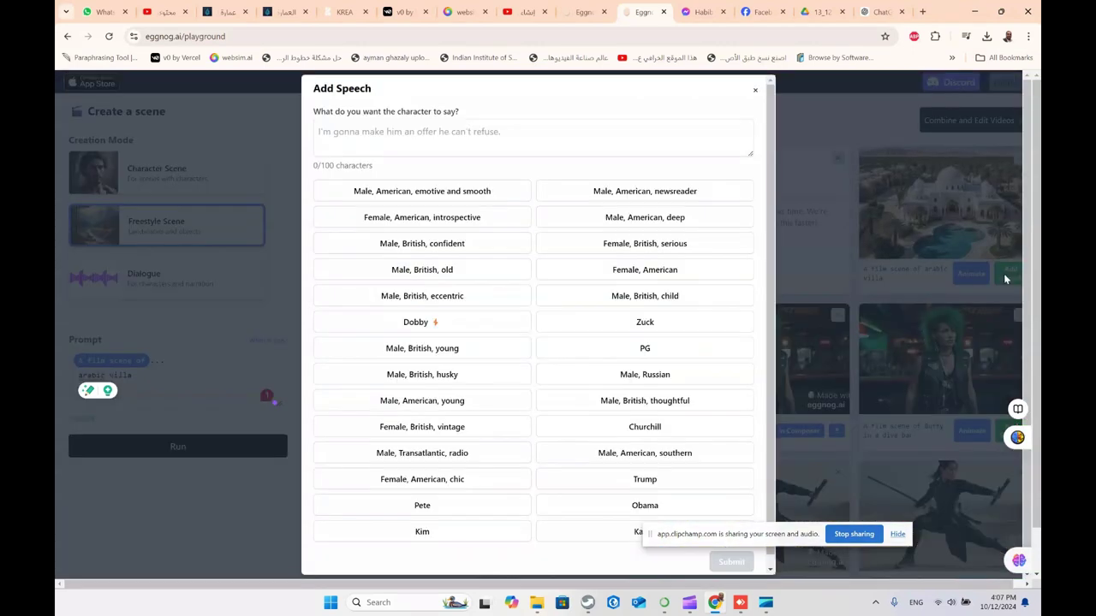
Step: Start adding speech to the arabic villa scene and choose the "Male, American, emotive and smooth" voice
{"action": "left_click", "coordinate": [1008, 273]}
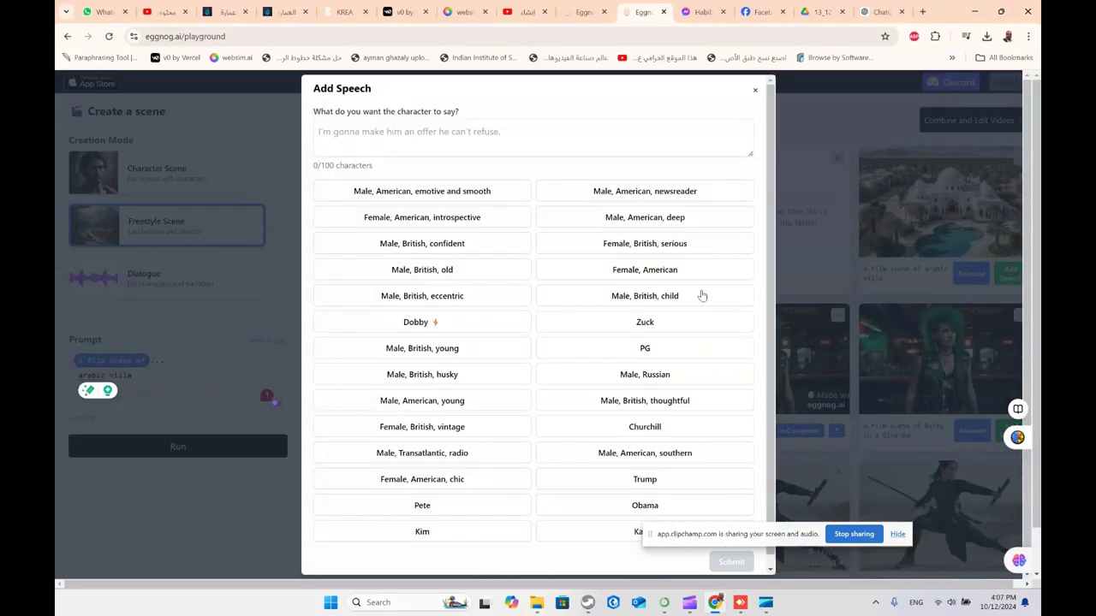
{"action": "left_click", "coordinate": [402, 144]}
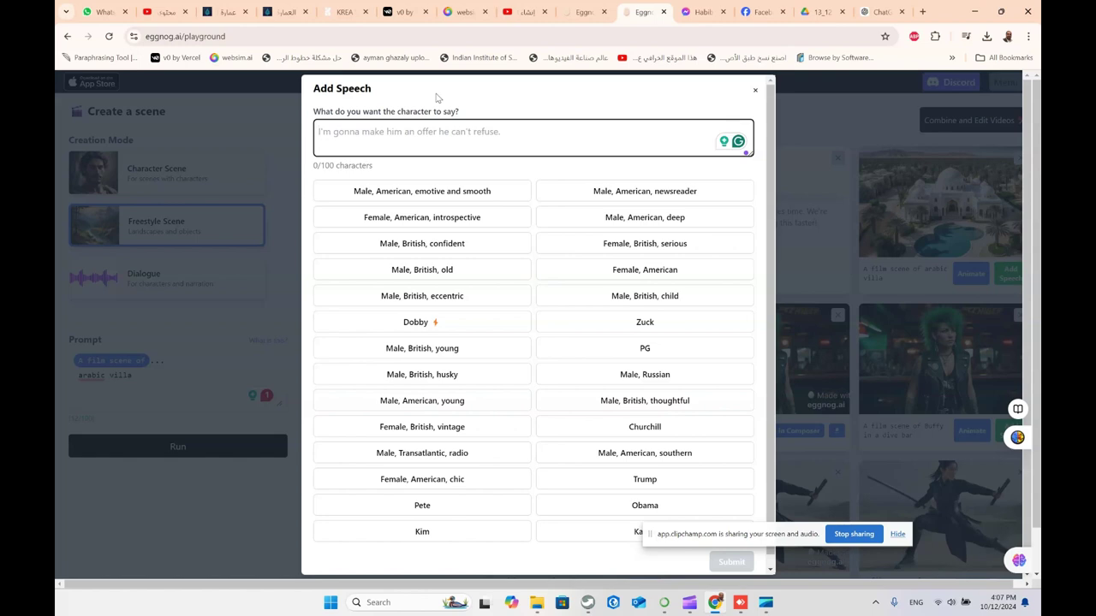
{"action": "left_click", "coordinate": [422, 510]}
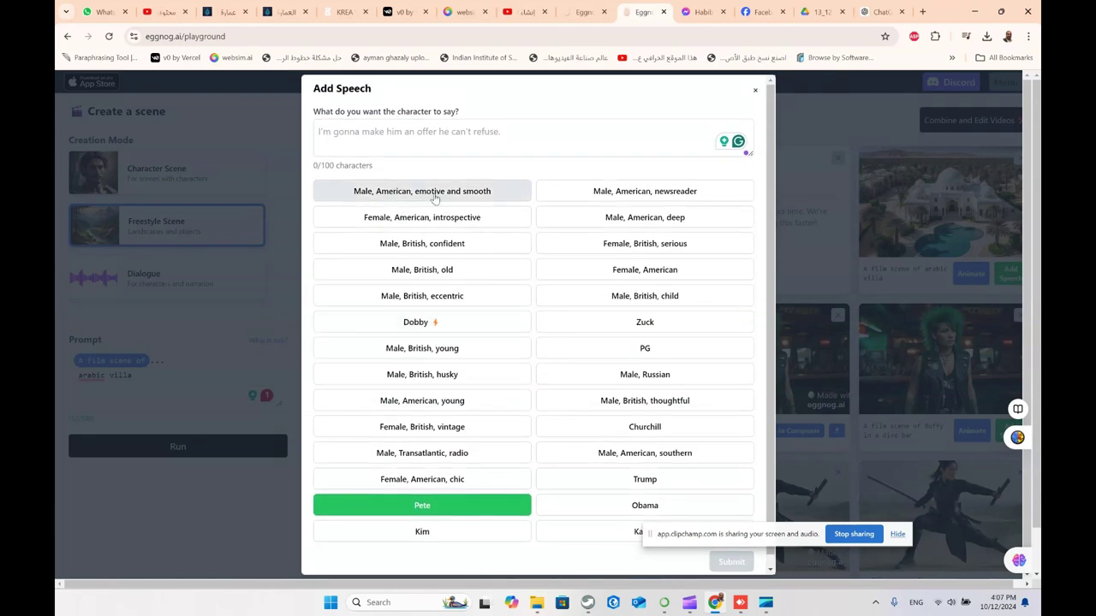
{"action": "left_click", "coordinate": [475, 199]}
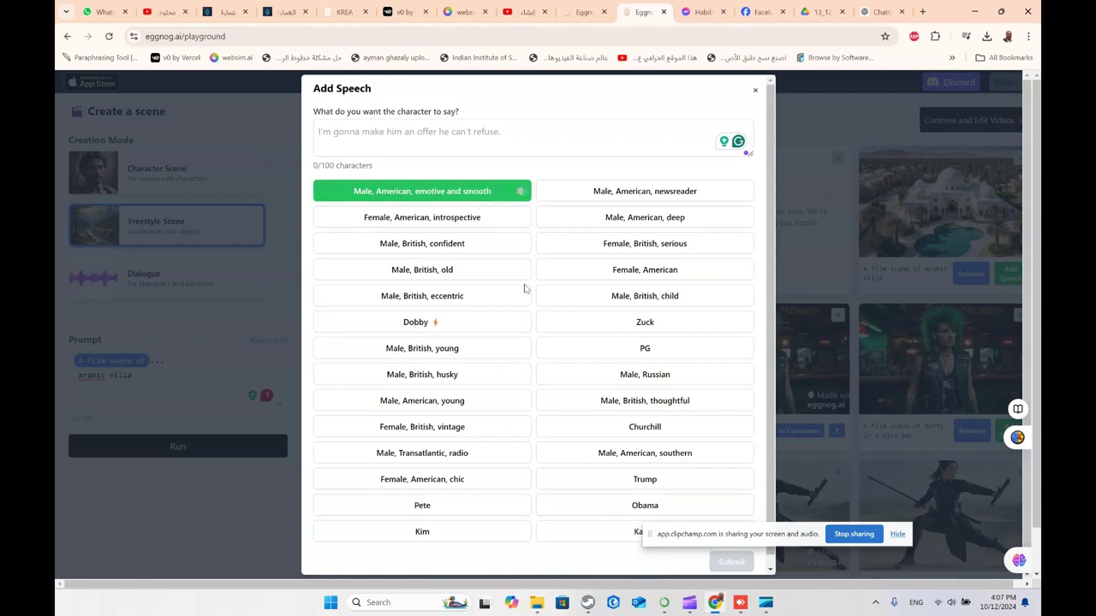
Step: Enter "i like this villa" as the spoken line and preview the selected voice
{"action": "left_click", "coordinate": [425, 137]}
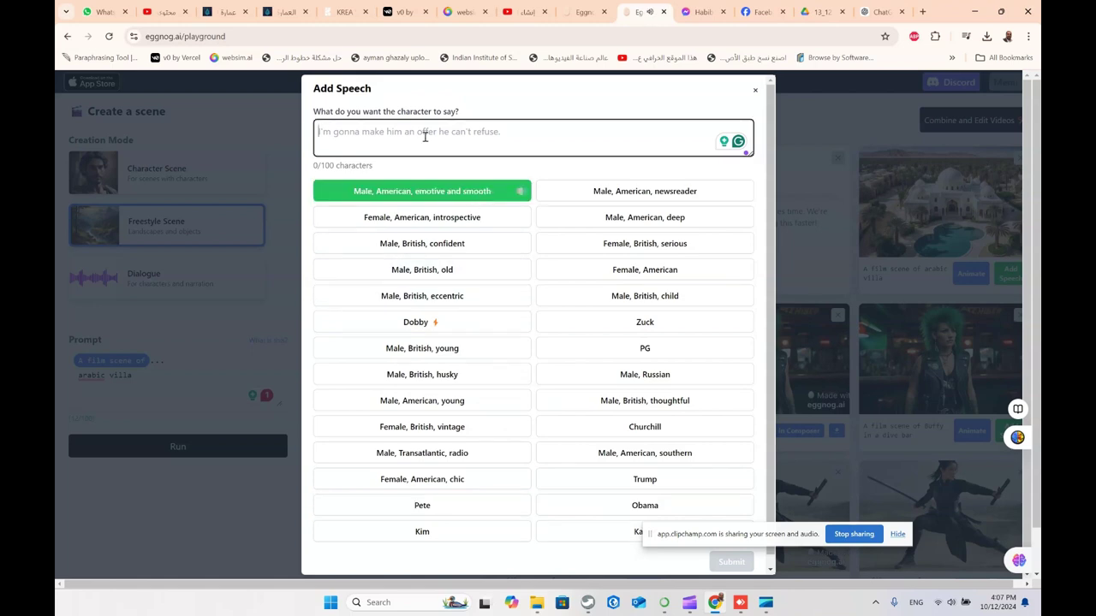
{"action": "type", "text": "i "}
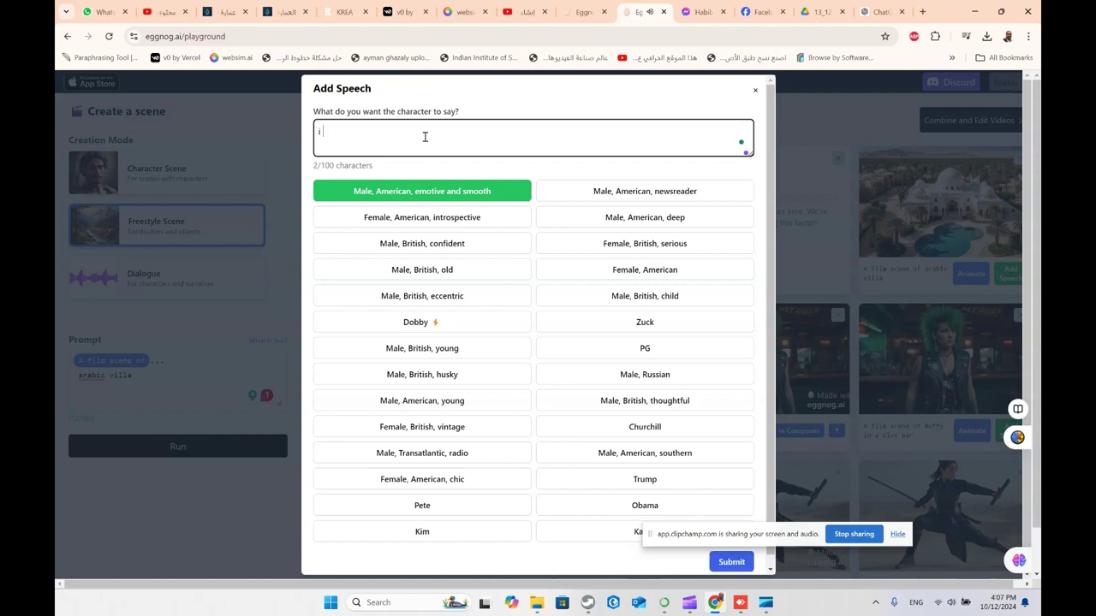
{"action": "type", "text": "like this villa"}
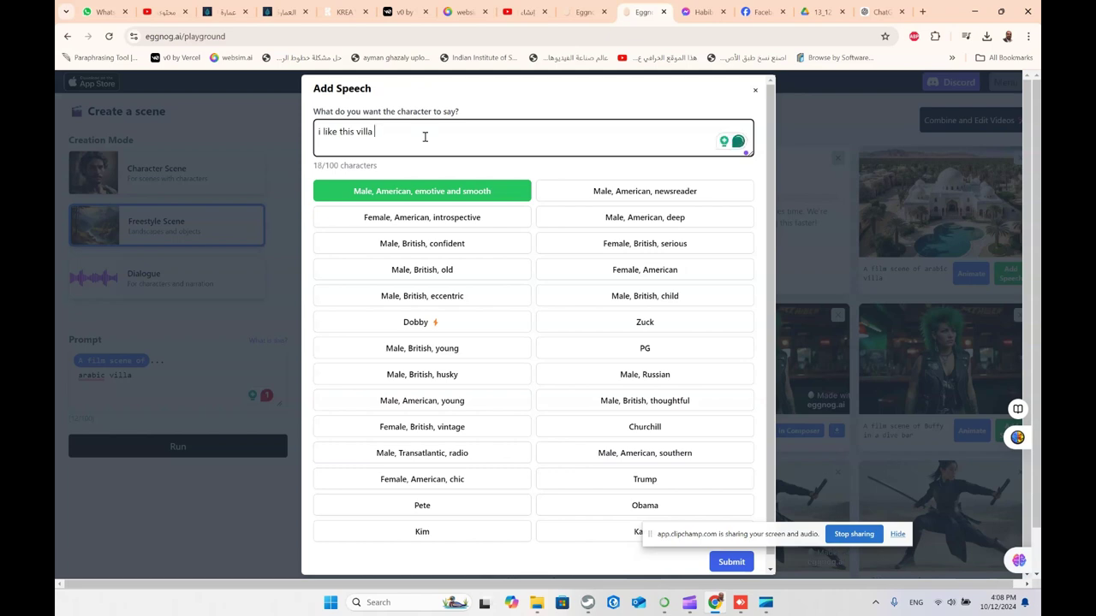
{"action": "left_click", "coordinate": [483, 199]}
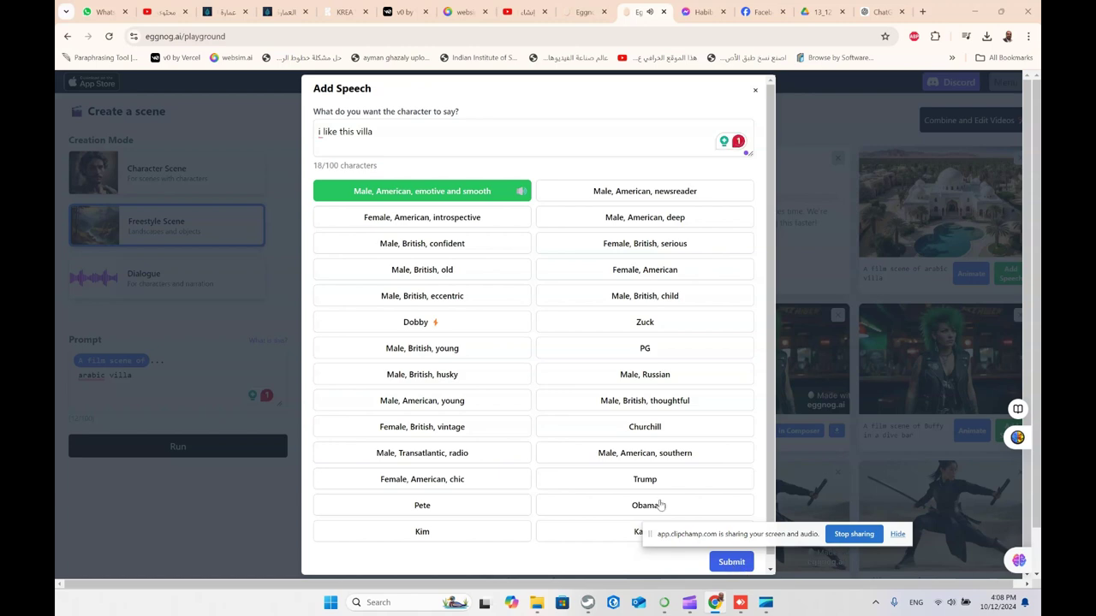
{"action": "left_click", "coordinate": [459, 147]}
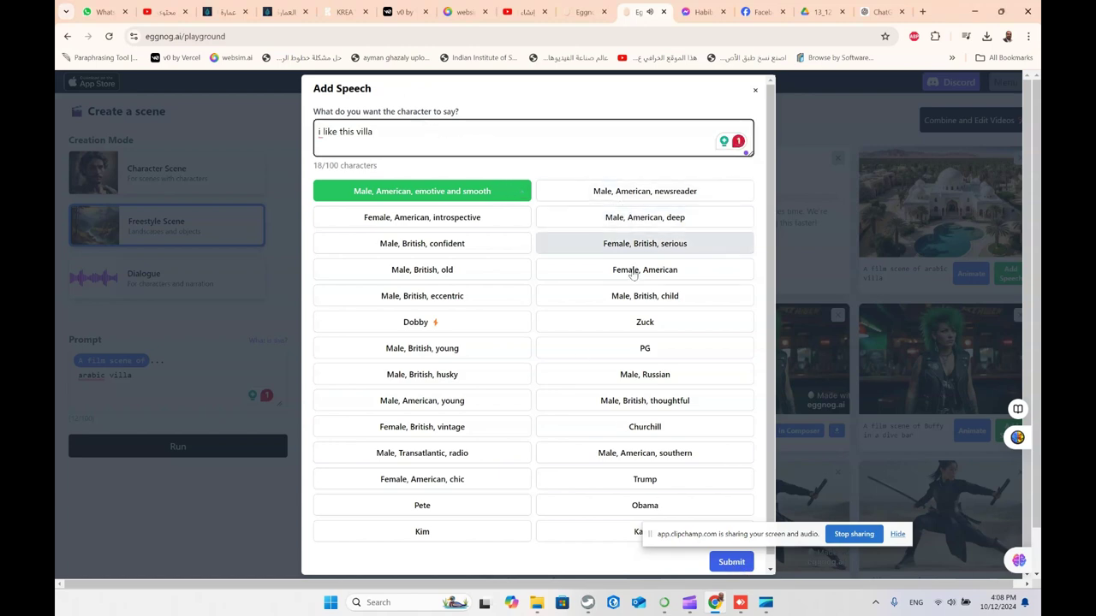
{"action": "scroll", "coordinate": [645, 248], "scroll_direction": "down", "scroll_amount": 1}
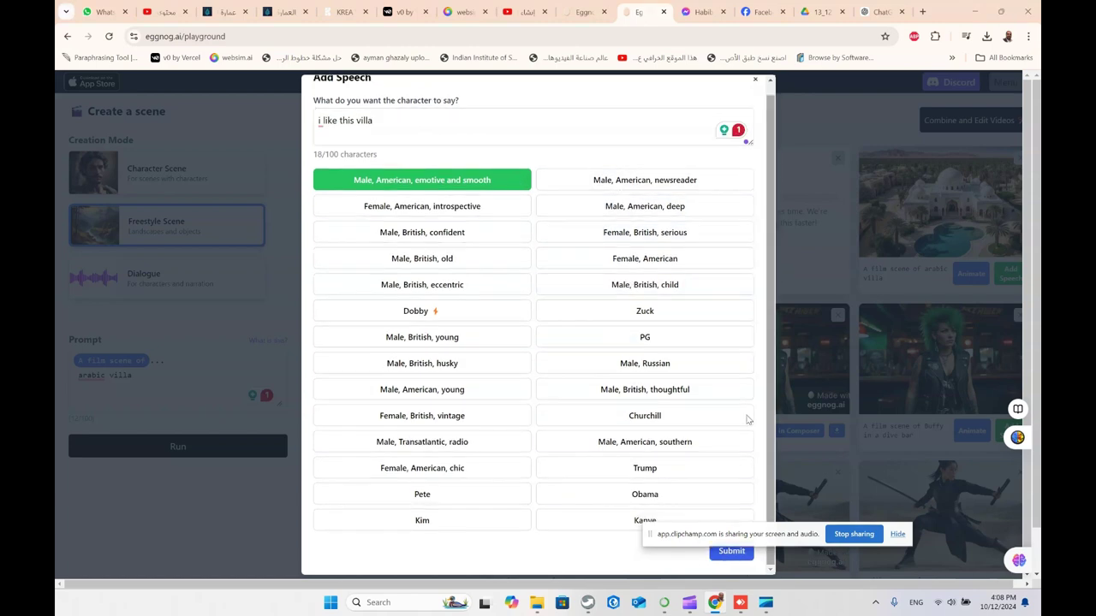
Step: Preview the PG voice as an alternative for the arabic villa line
{"action": "scroll", "coordinate": [651, 257], "scroll_direction": "up", "scroll_amount": 1}
{"action": "left_click", "coordinate": [425, 130]}
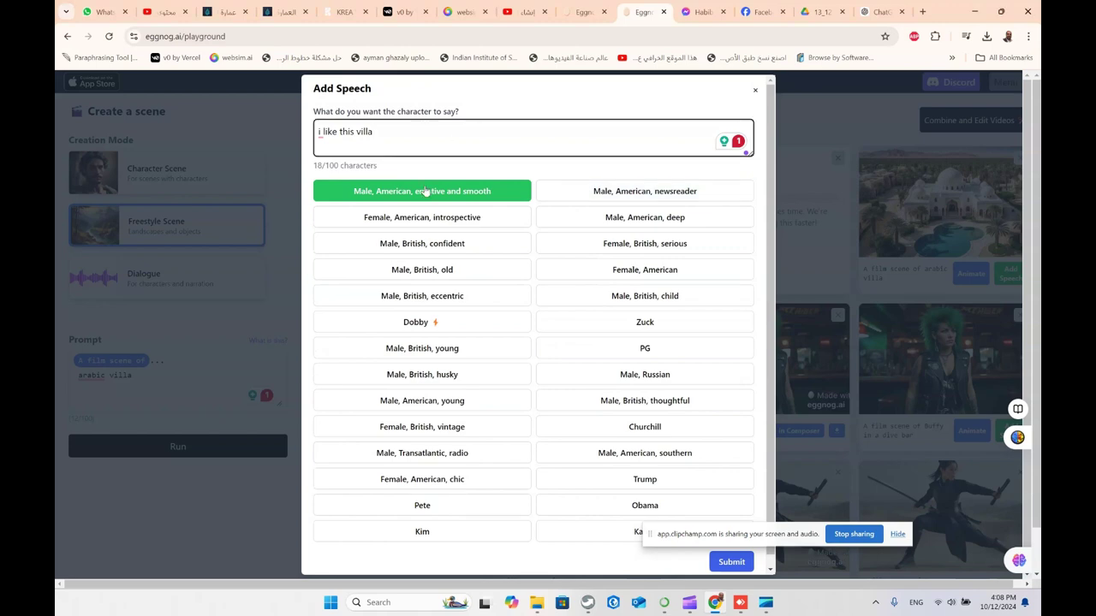
{"action": "scroll", "coordinate": [540, 321], "scroll_direction": "down", "scroll_amount": 1}
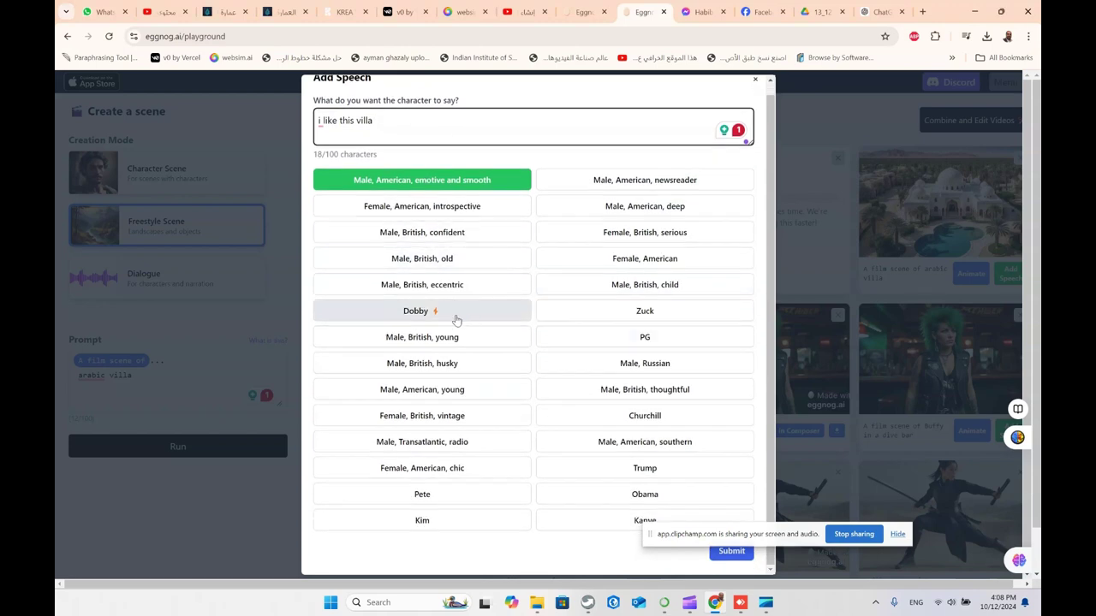
{"action": "left_click", "coordinate": [613, 339]}
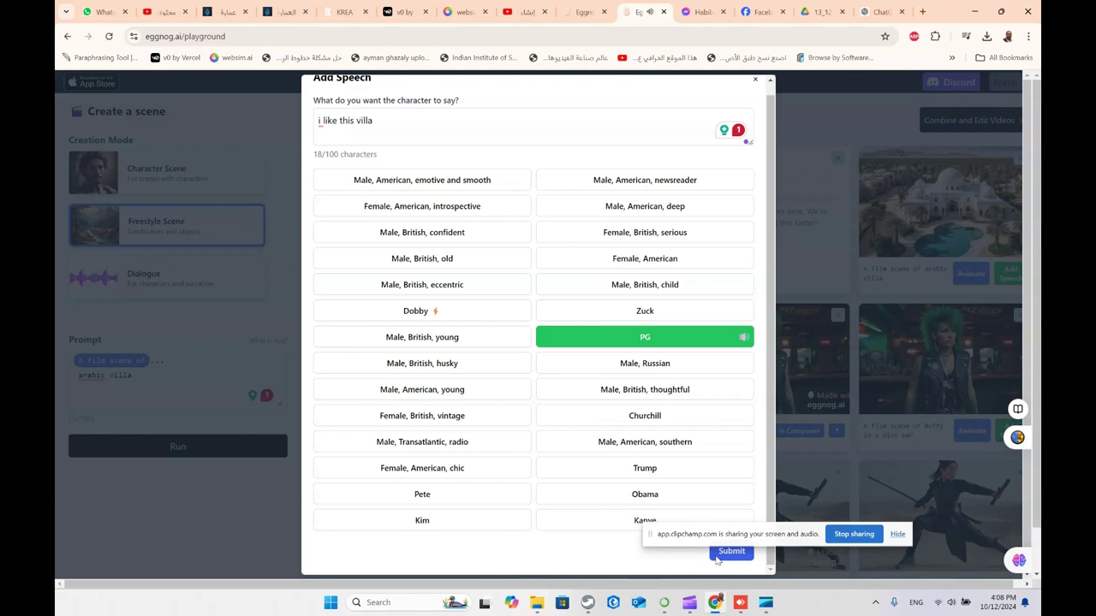
{"action": "left_click", "coordinate": [581, 113]}
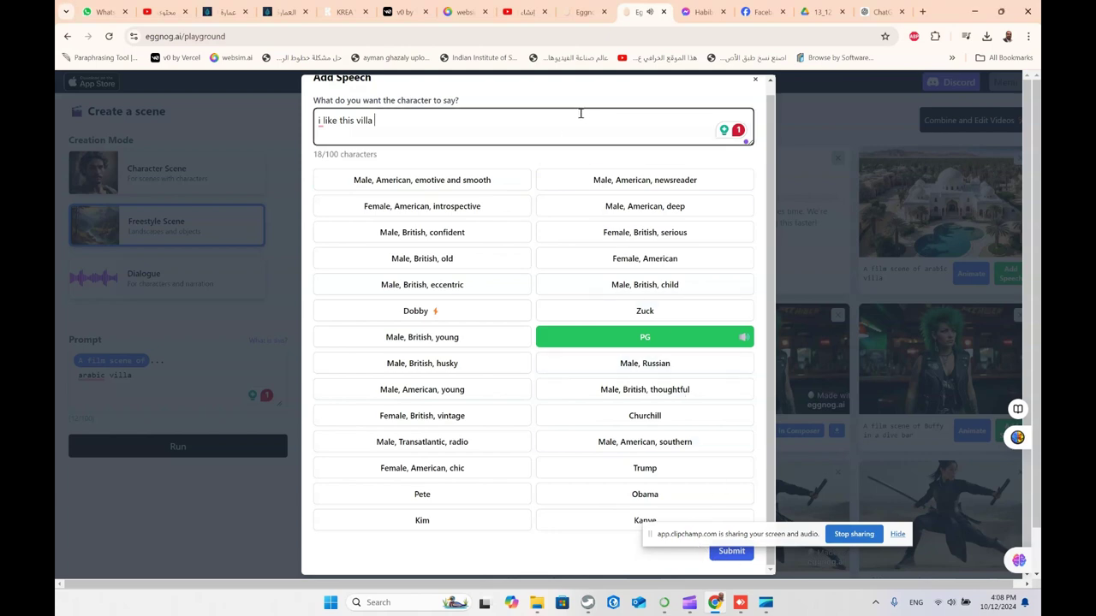
Step: Select the "Male, American, emotive and smooth" voice again and submit the speech for the arabic villa scene
{"action": "left_click", "coordinate": [421, 185]}
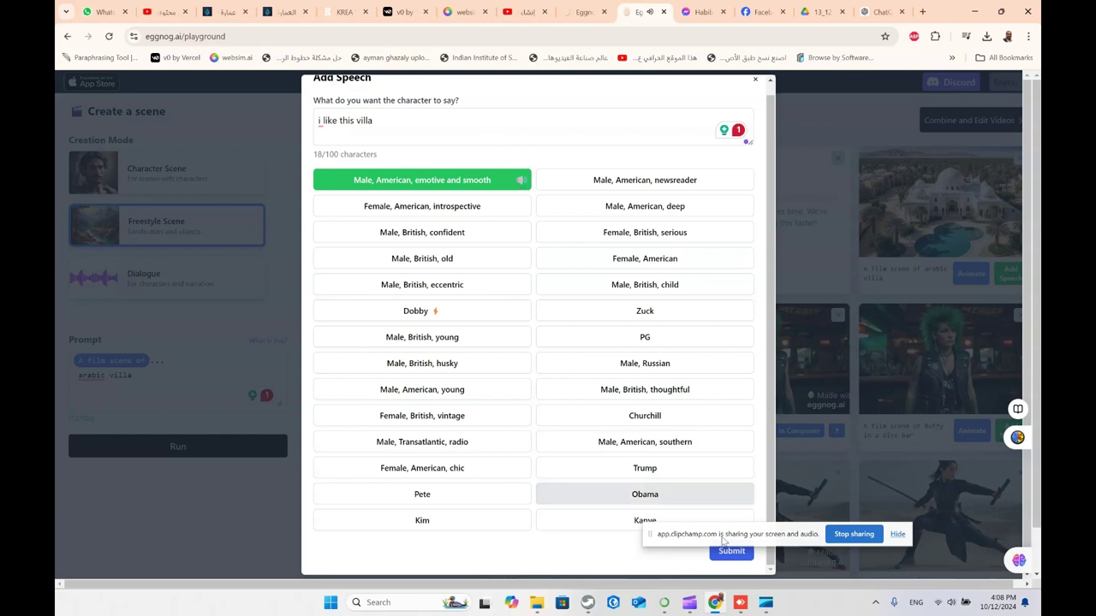
{"action": "left_click_drag", "start_coordinate": [731, 526], "coordinate": [734, 428]}
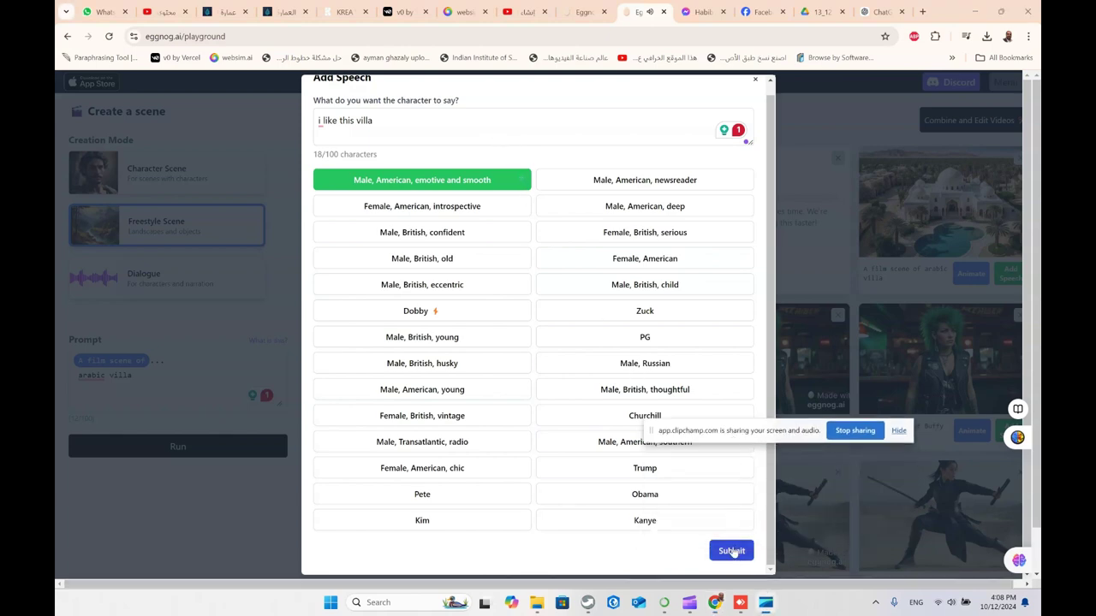
{"action": "left_click", "coordinate": [732, 550]}
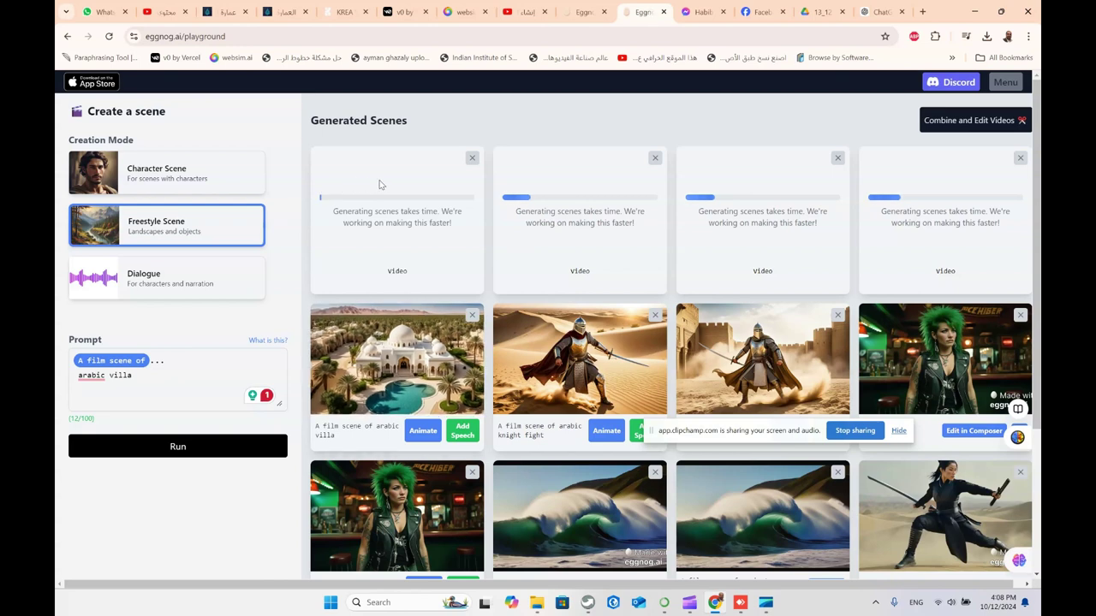
Step: Change the freestyle prompt to "egyptian villa" and generate the scene
{"action": "scroll", "coordinate": [600, 274], "scroll_direction": "down", "scroll_amount": 2}
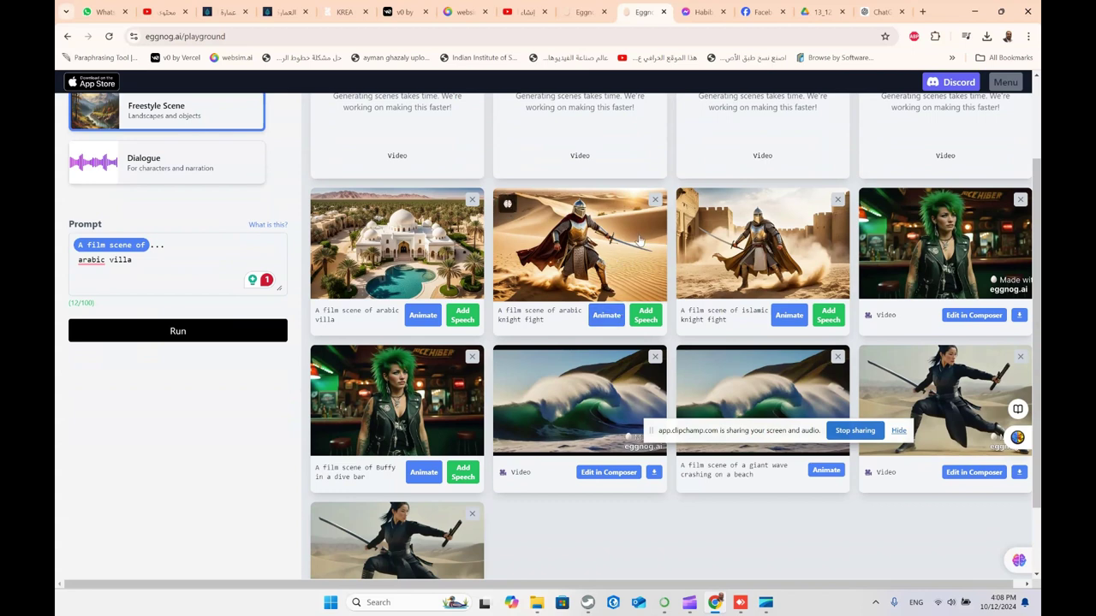
{"action": "scroll", "coordinate": [458, 299], "scroll_direction": "up", "scroll_amount": 2}
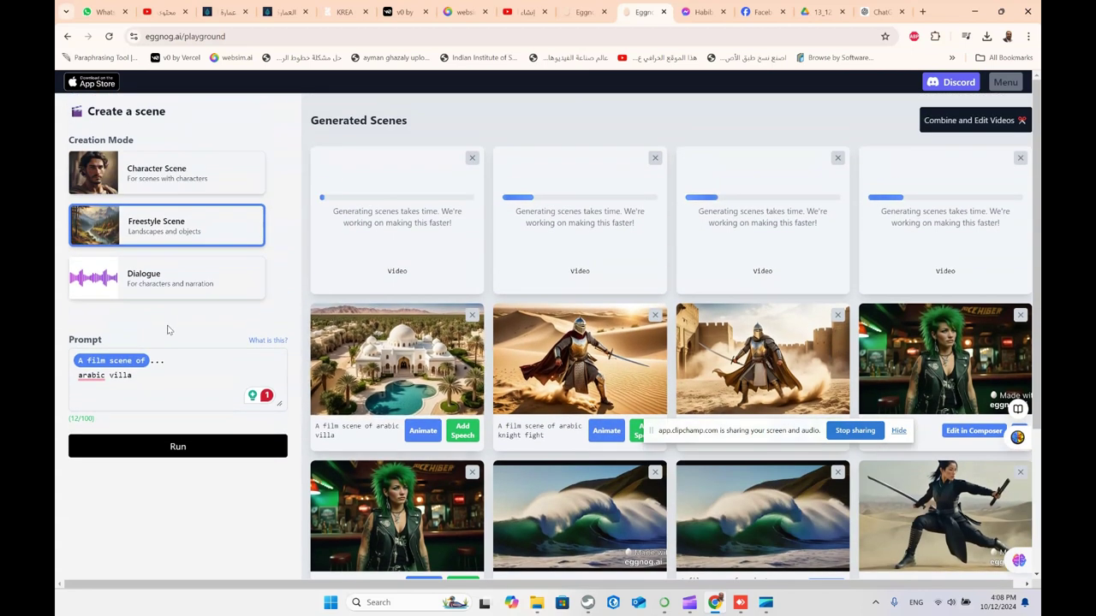
{"action": "double_click", "coordinate": [92, 377]}
{"action": "type", "text": "eg"}
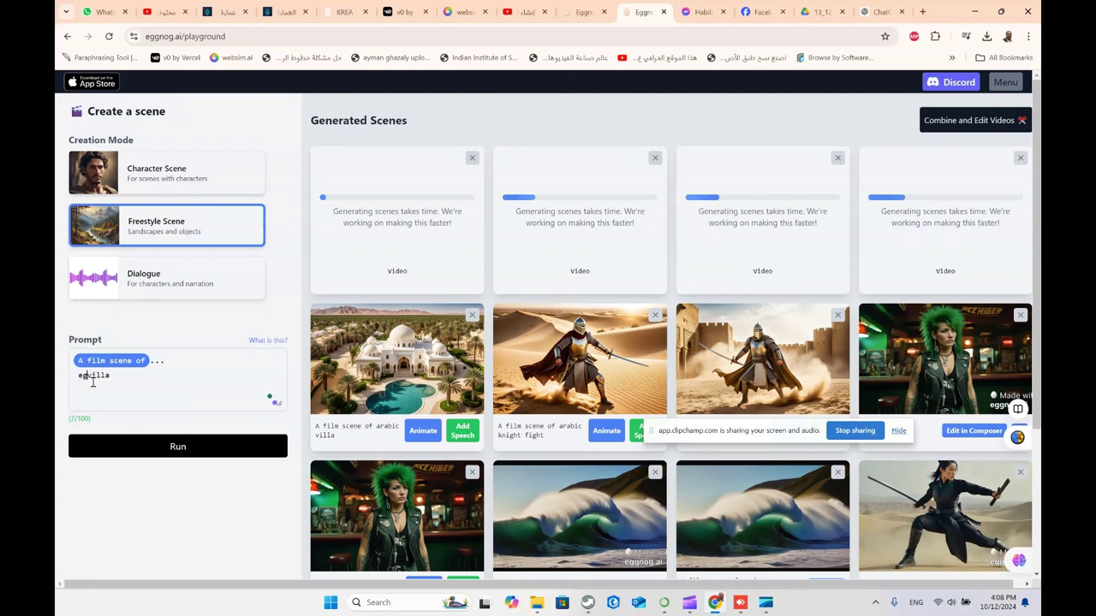
{"action": "type", "text": "yptian"}
{"action": "left_click", "coordinate": [191, 446]}
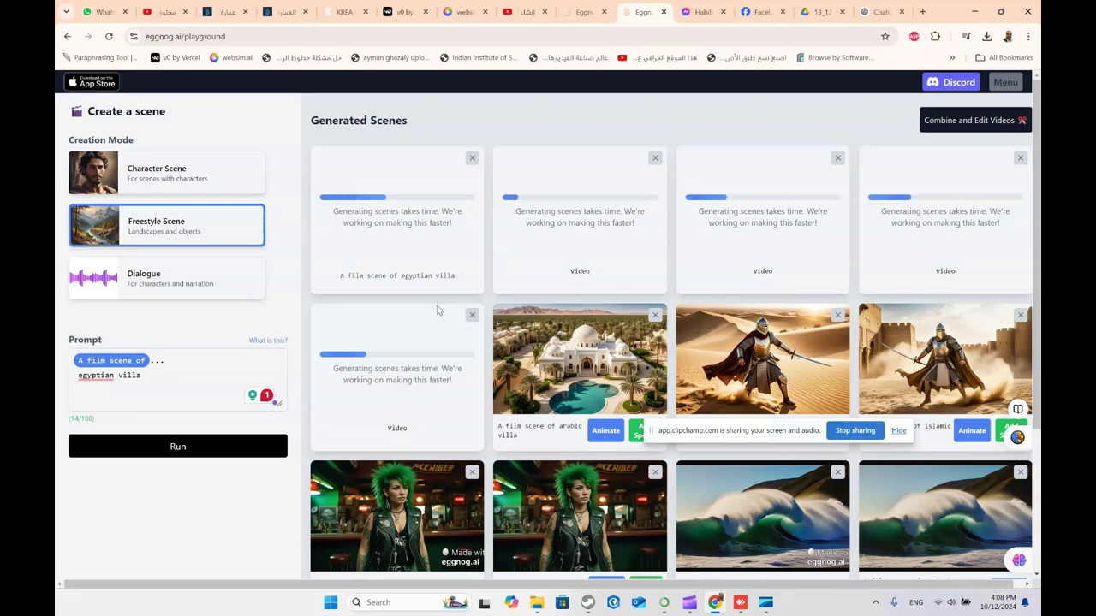
Step: View the arabic knight fight scene enlarged, then close the preview
{"action": "scroll", "coordinate": [595, 288], "scroll_direction": "down", "scroll_amount": 2}
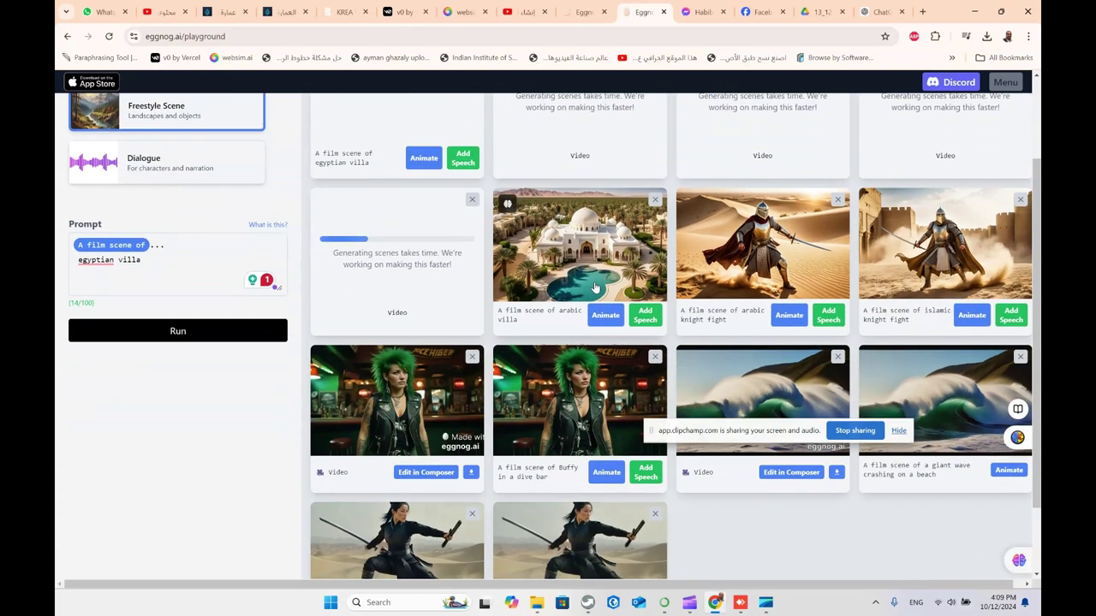
{"action": "left_click", "coordinate": [771, 250]}
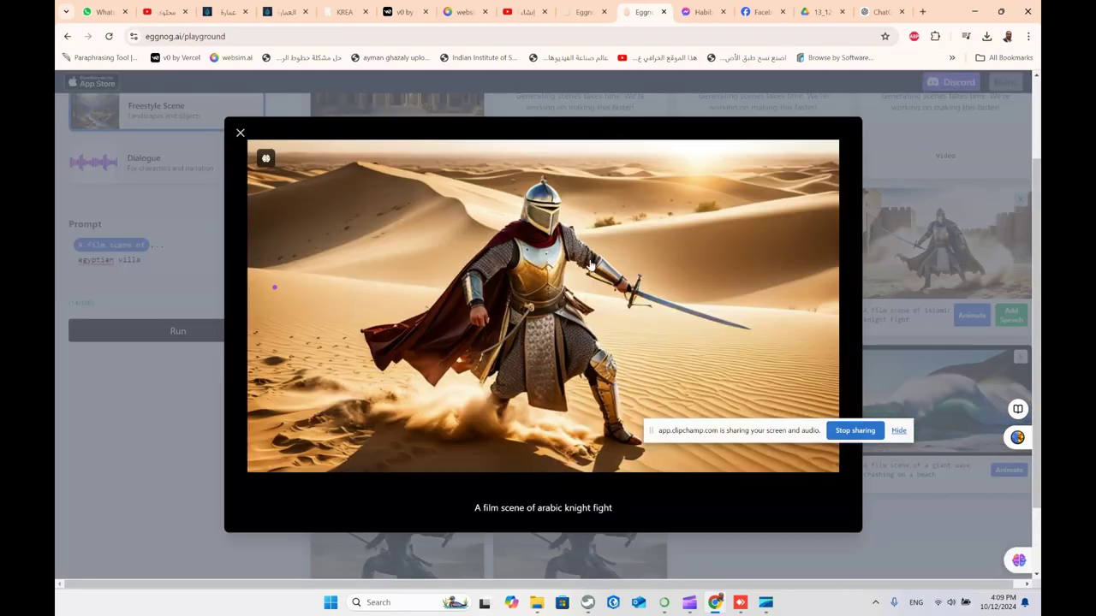
{"action": "right_click", "coordinate": [508, 249]}
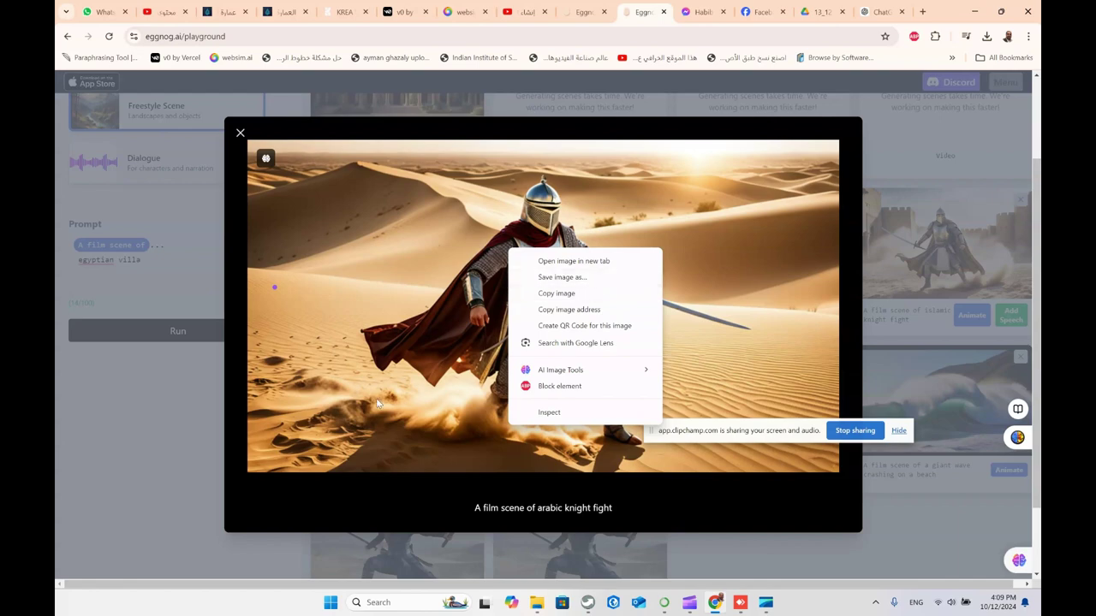
{"action": "left_click", "coordinate": [176, 489]}
Step: Animate the egyptian villa scene and correct the prompt's spelling to "Egyptian villa"
{"action": "scroll", "coordinate": [501, 308], "scroll_direction": "up", "scroll_amount": 2}
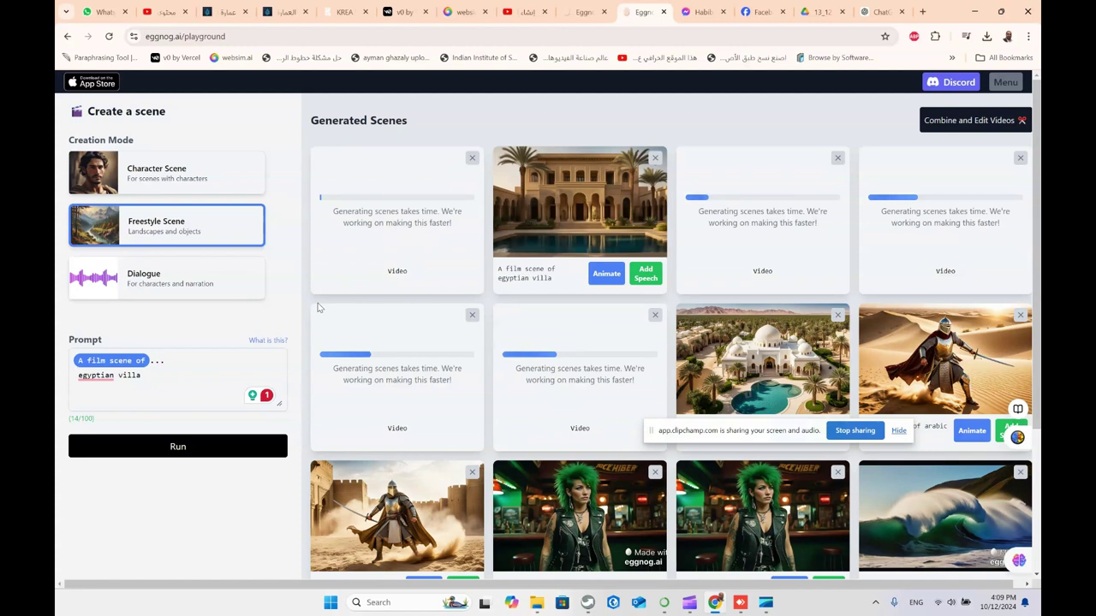
{"action": "right_click", "coordinate": [96, 375]}
{"action": "left_click", "coordinate": [94, 392]}
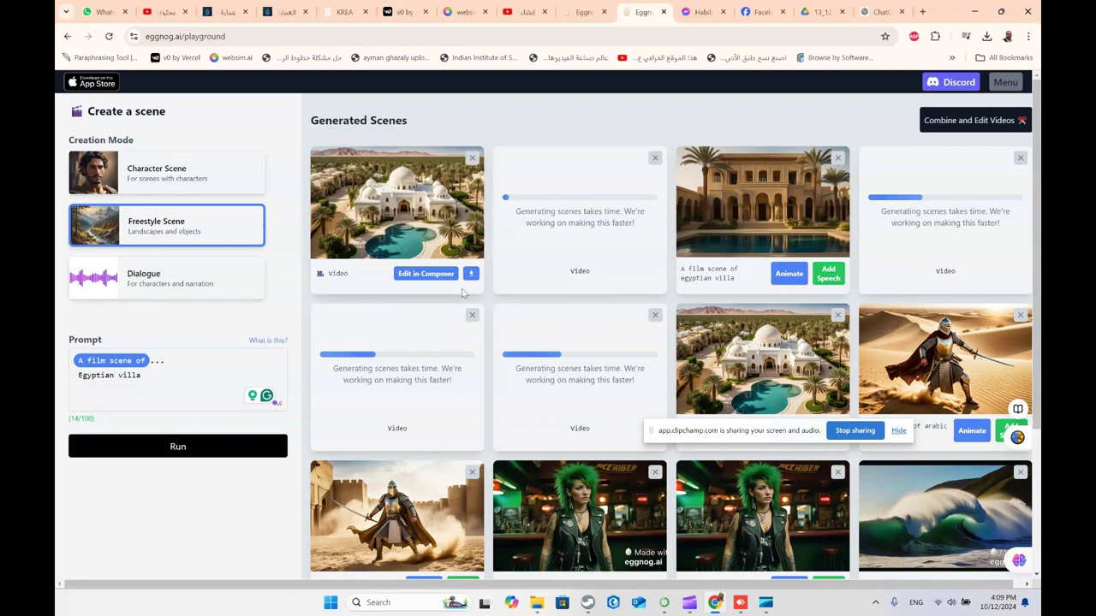
Step: Play the finished arabic villa speech video enlarged and close the preview
{"action": "left_click", "coordinate": [407, 234]}
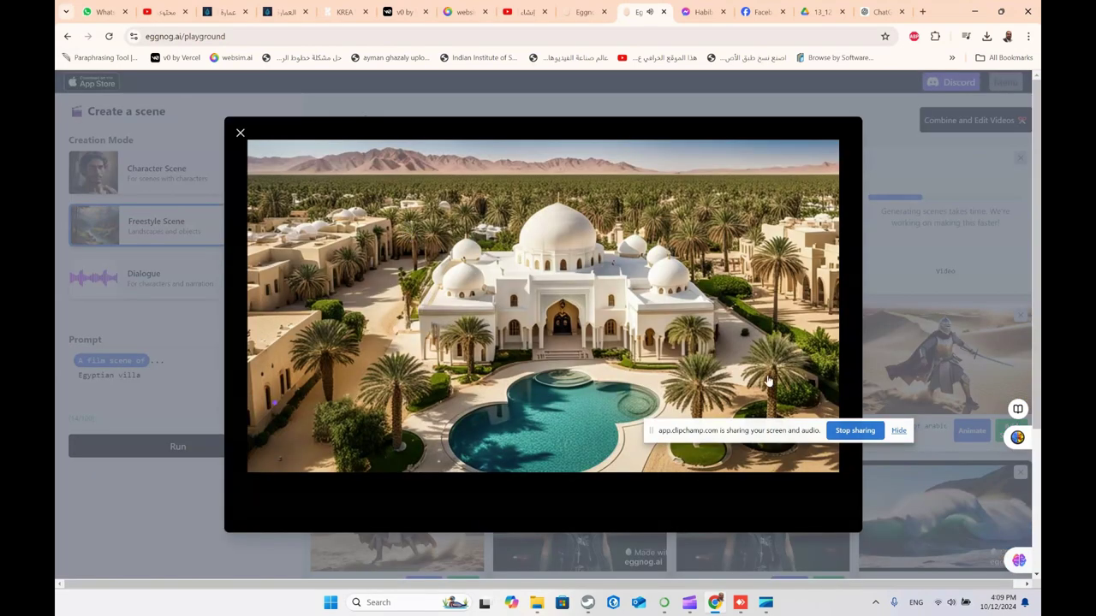
{"action": "left_click", "coordinate": [641, 89]}
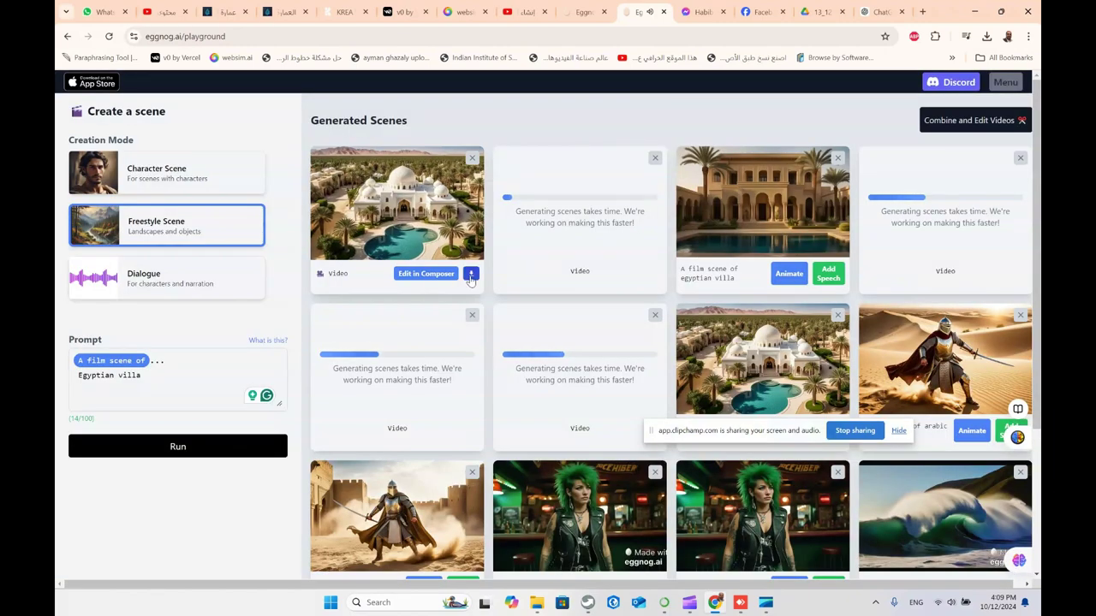
{"action": "scroll", "coordinate": [754, 257], "scroll_direction": "down", "scroll_amount": 1}
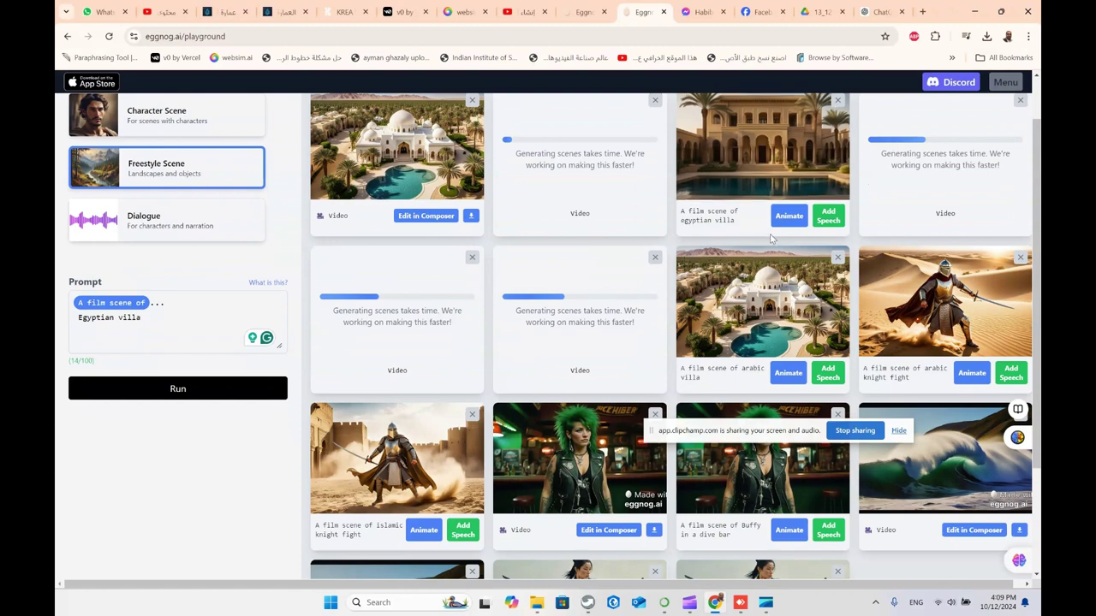
{"action": "scroll", "coordinate": [796, 224], "scroll_direction": "up", "scroll_amount": 1}
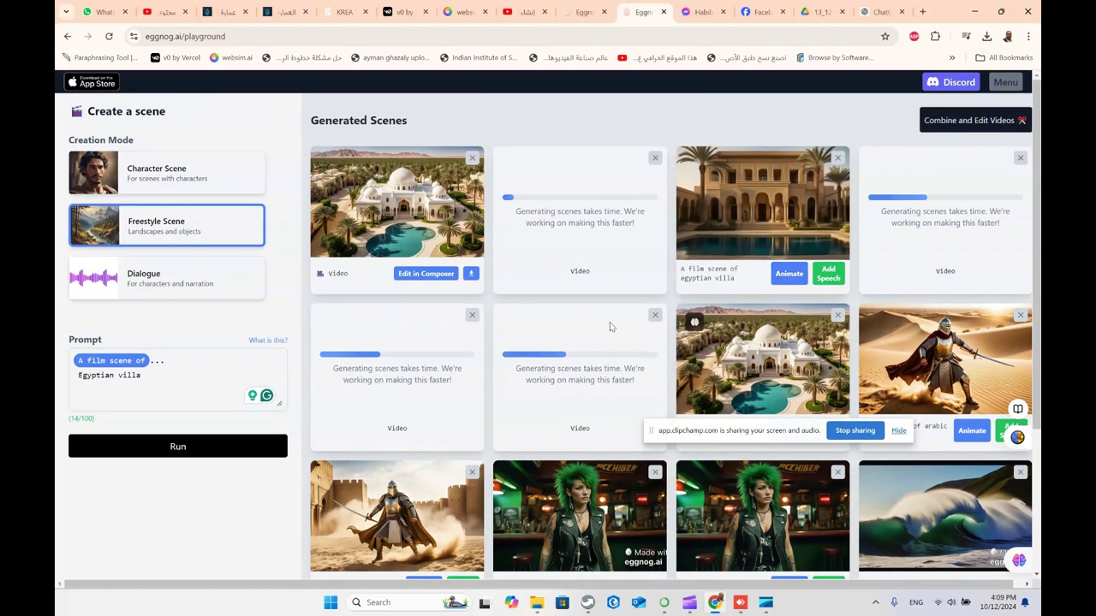
Step: Open the arabic villa video in the composer and place its clip on the video track
{"action": "left_click", "coordinate": [604, 274]}
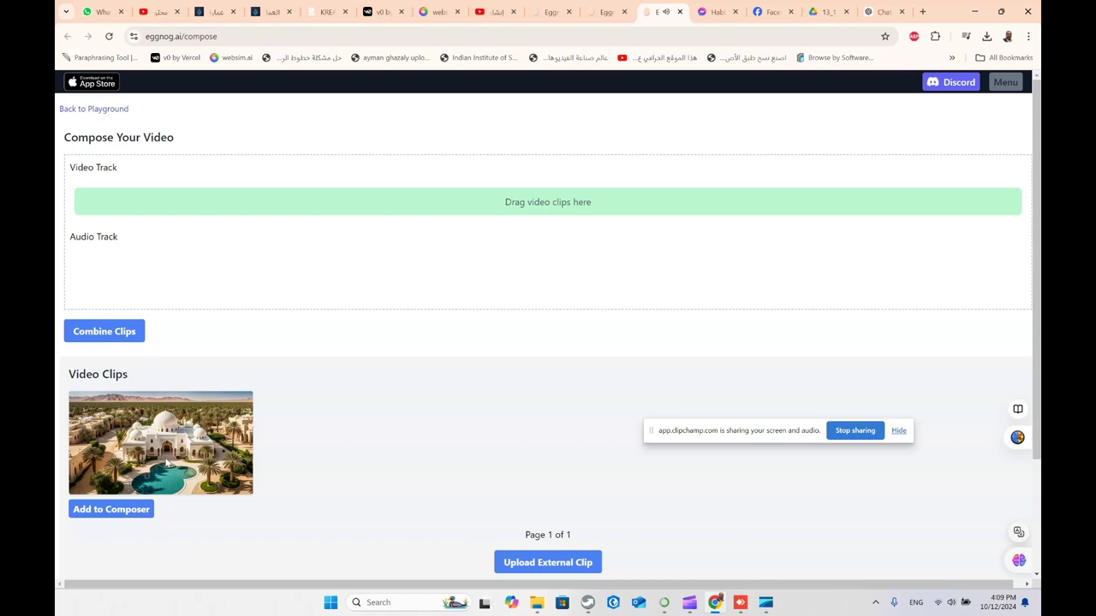
{"action": "left_click_drag", "start_coordinate": [167, 462], "coordinate": [368, 218]}
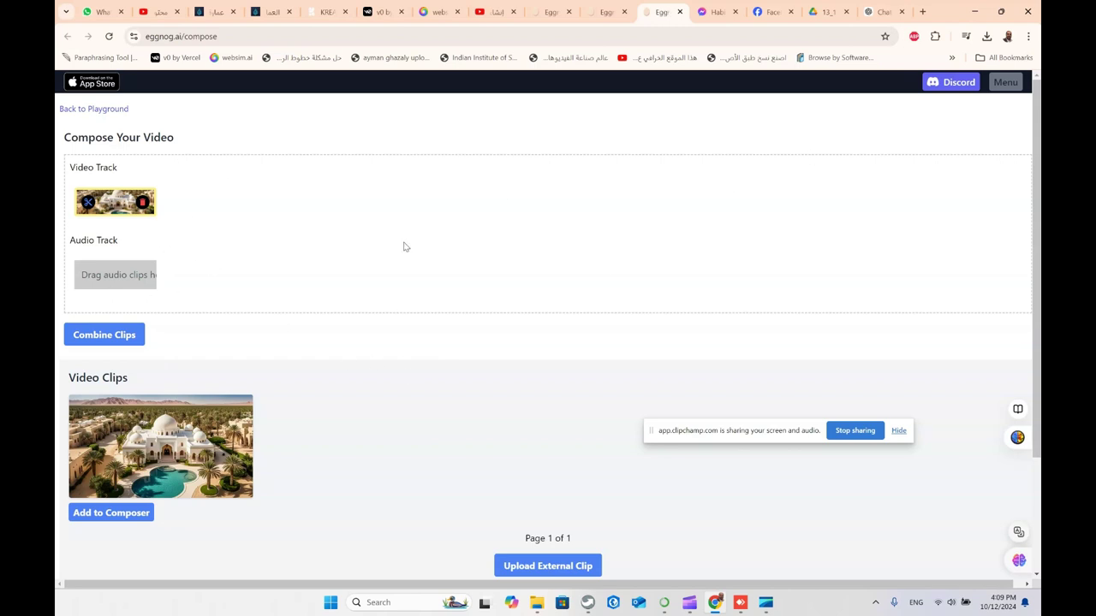
{"action": "key", "text": "ctrl+Page_Up"}
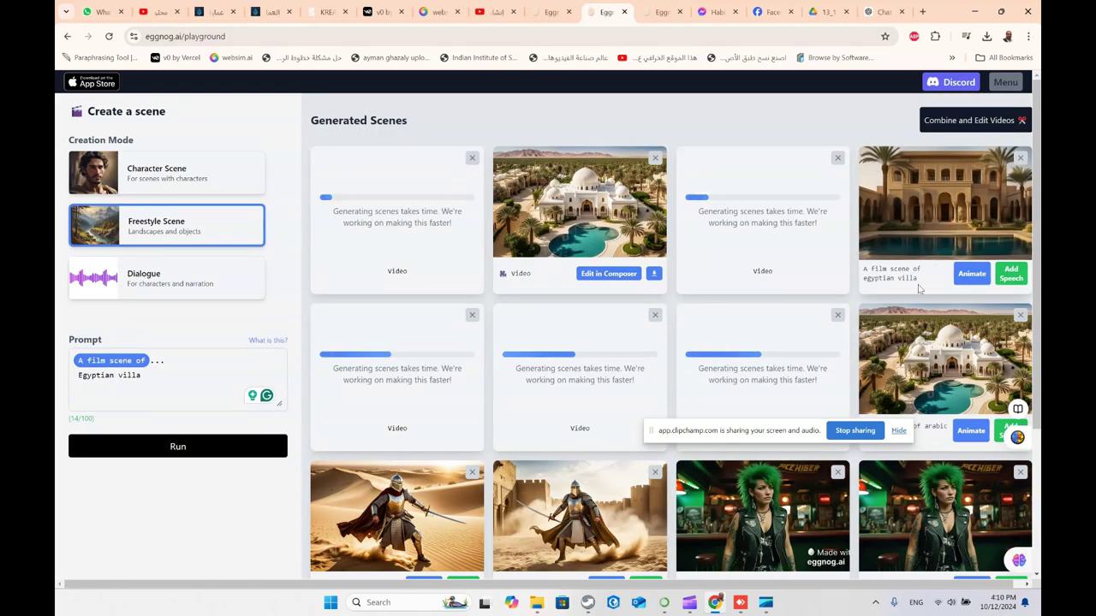
{"action": "scroll", "coordinate": [969, 248], "scroll_direction": "down", "scroll_amount": 1}
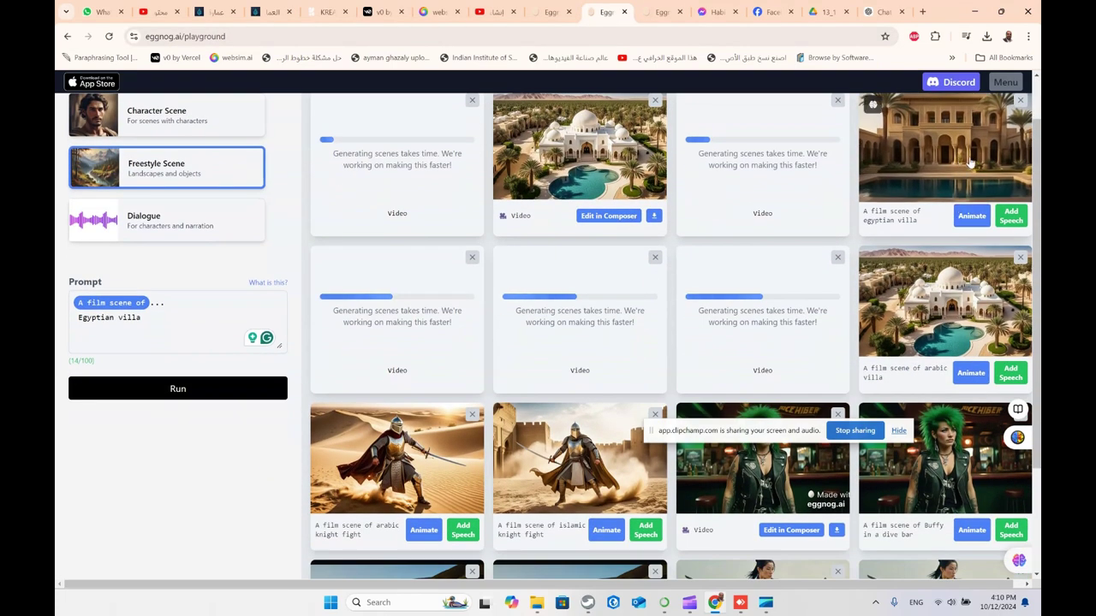
{"action": "left_click", "coordinate": [612, 218]}
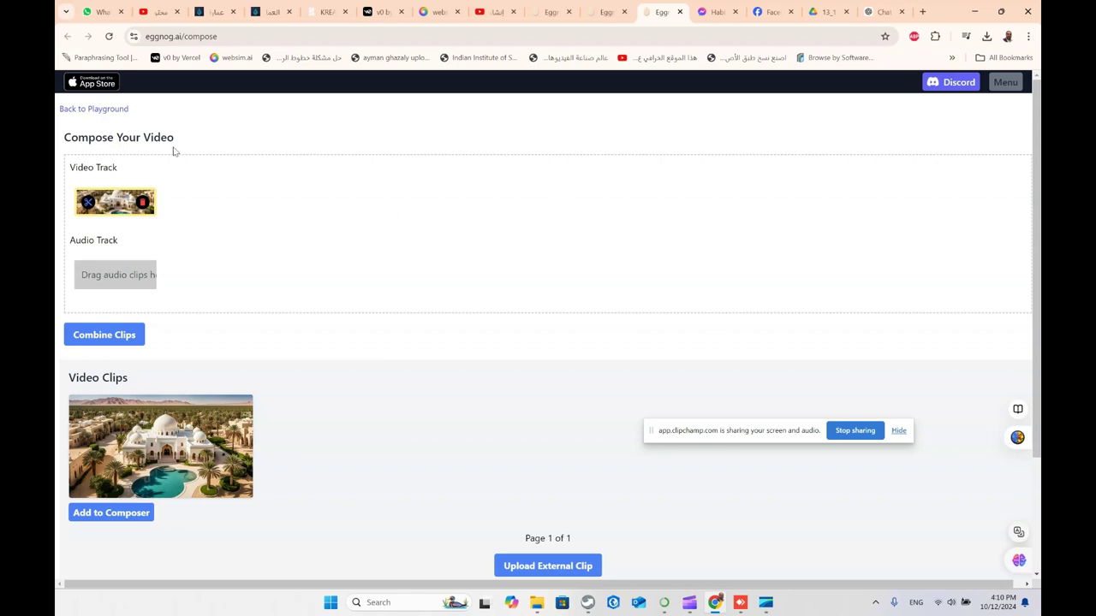
Step: Open the Eggnog TV App Store page in a new tab, look through its description and reviews, and return to the composer
{"action": "right_click", "coordinate": [103, 86]}
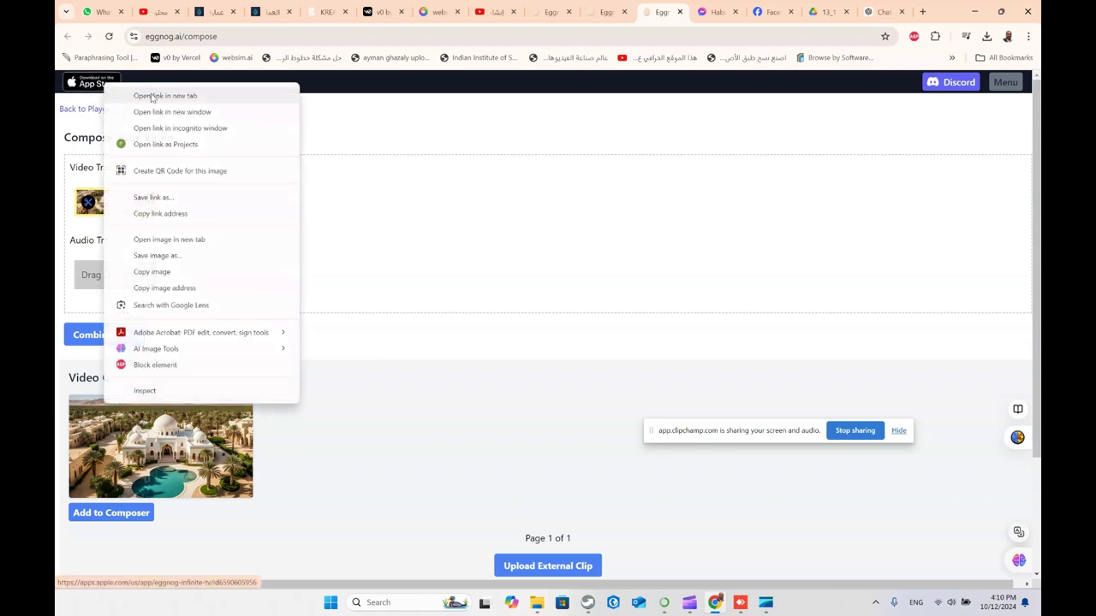
{"action": "left_click", "coordinate": [149, 92]}
{"action": "left_click", "coordinate": [669, 14]}
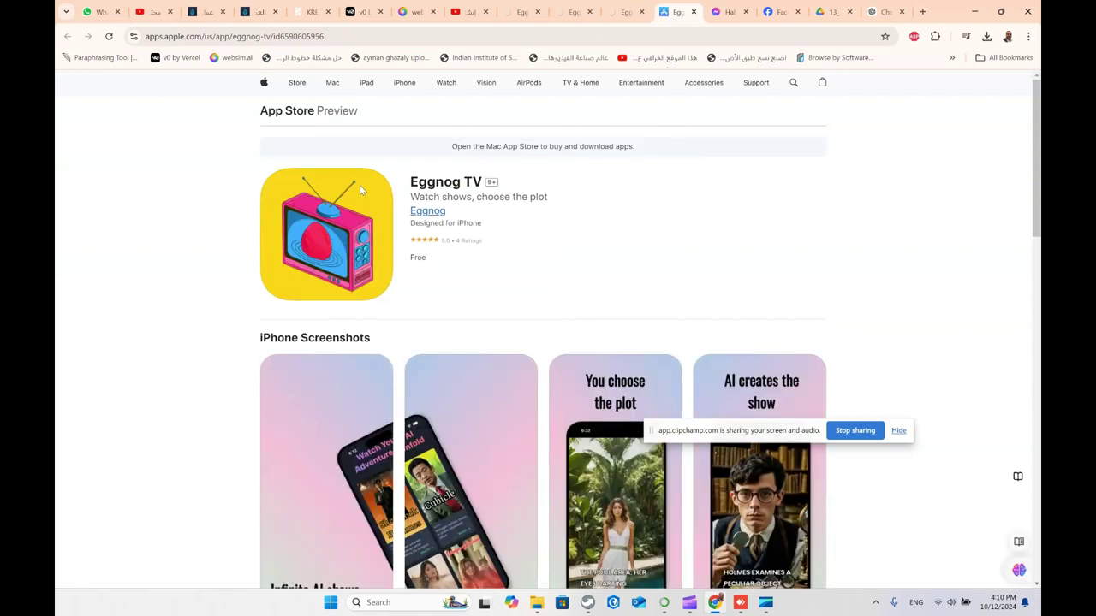
{"action": "scroll", "coordinate": [562, 294], "scroll_direction": "down", "scroll_amount": 2}
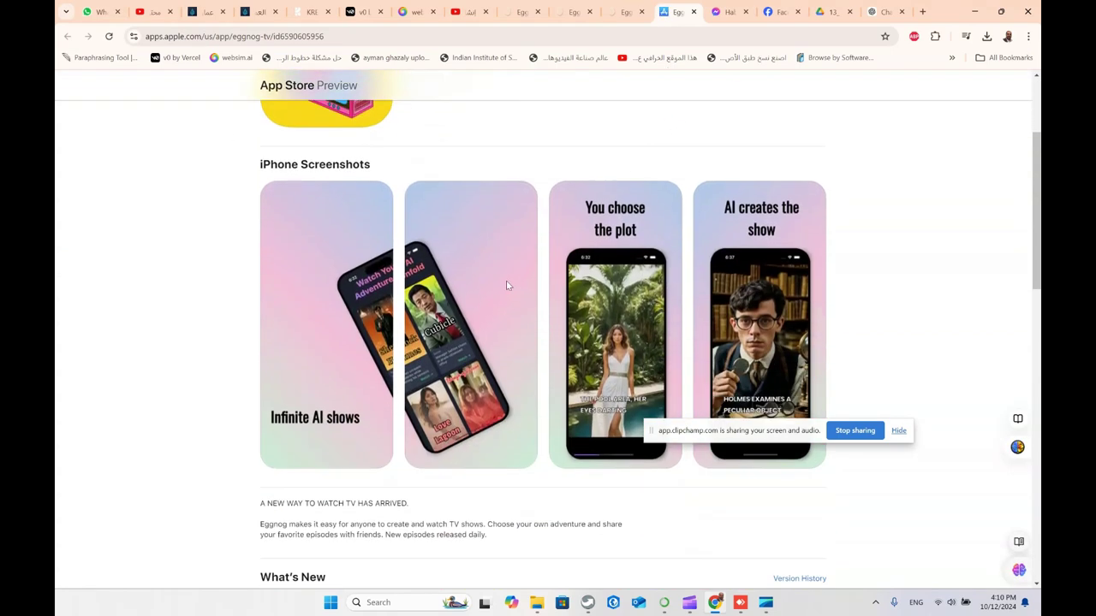
{"action": "scroll", "coordinate": [847, 340], "scroll_direction": "down", "scroll_amount": 3}
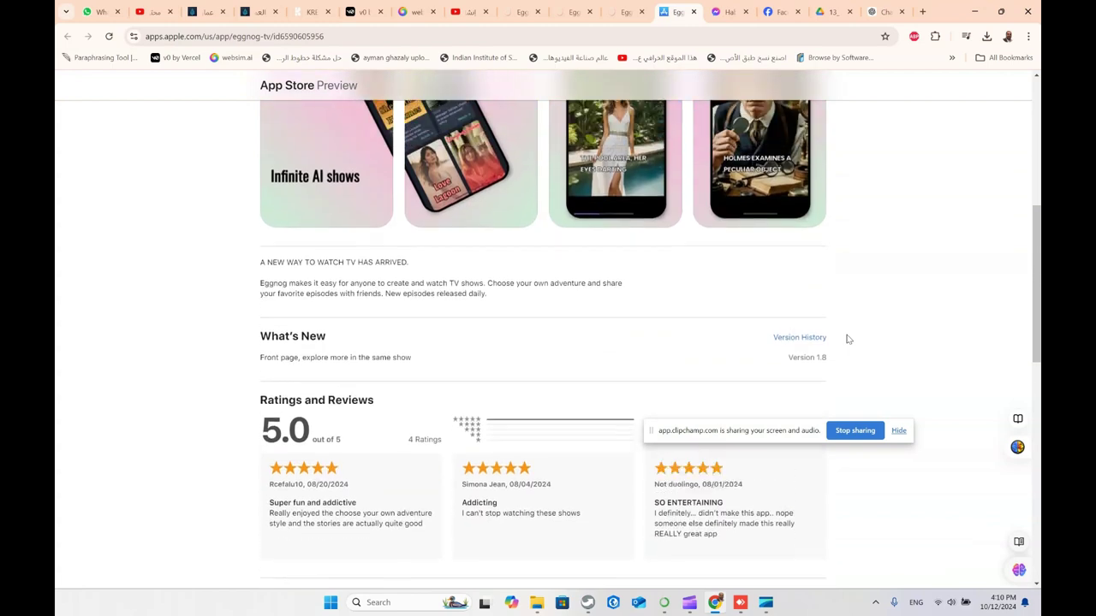
{"action": "scroll", "coordinate": [847, 340], "scroll_direction": "up", "scroll_amount": 5}
{"action": "left_click", "coordinate": [625, 12]}
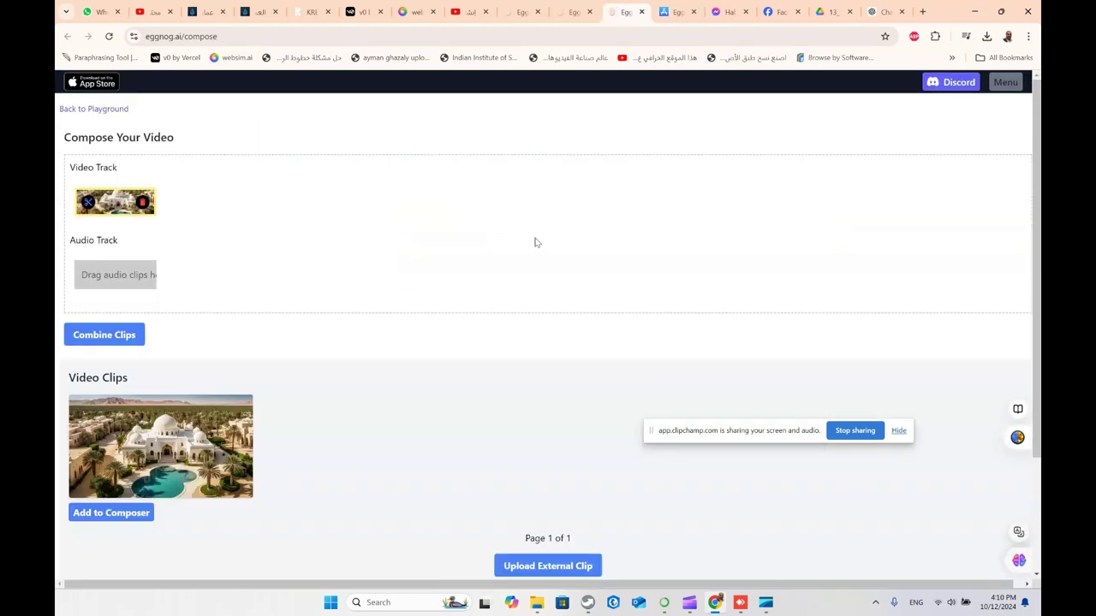
Step: Return to the playground, check the videos being generated, and open the character picker for a character scene
{"action": "left_click", "coordinate": [569, 12]}
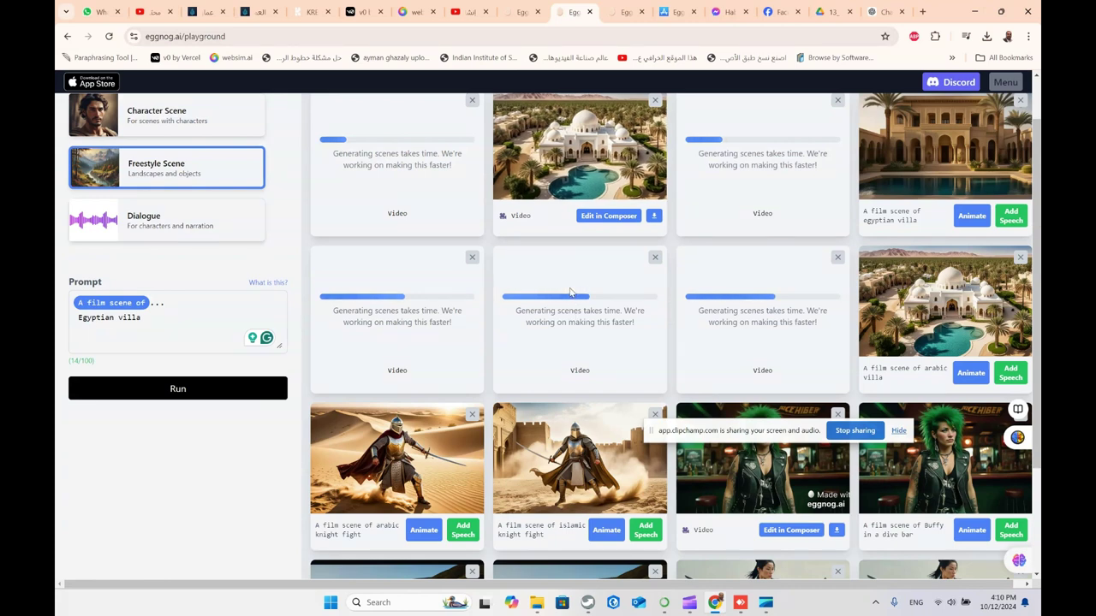
{"action": "scroll", "coordinate": [899, 375], "scroll_direction": "up", "scroll_amount": 1}
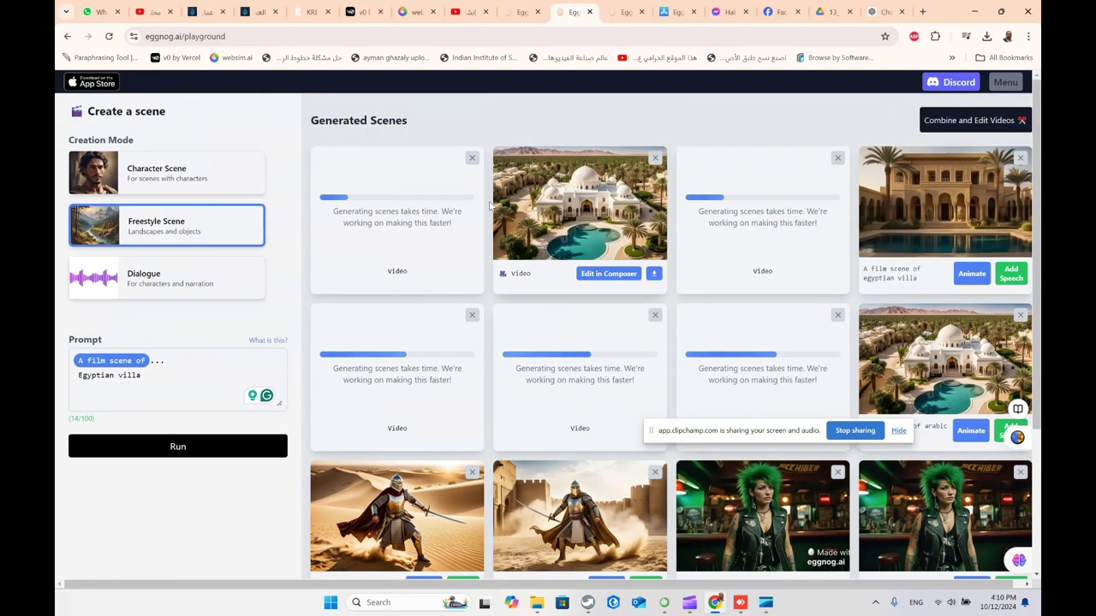
{"action": "scroll", "coordinate": [899, 374], "scroll_direction": "down", "scroll_amount": 1}
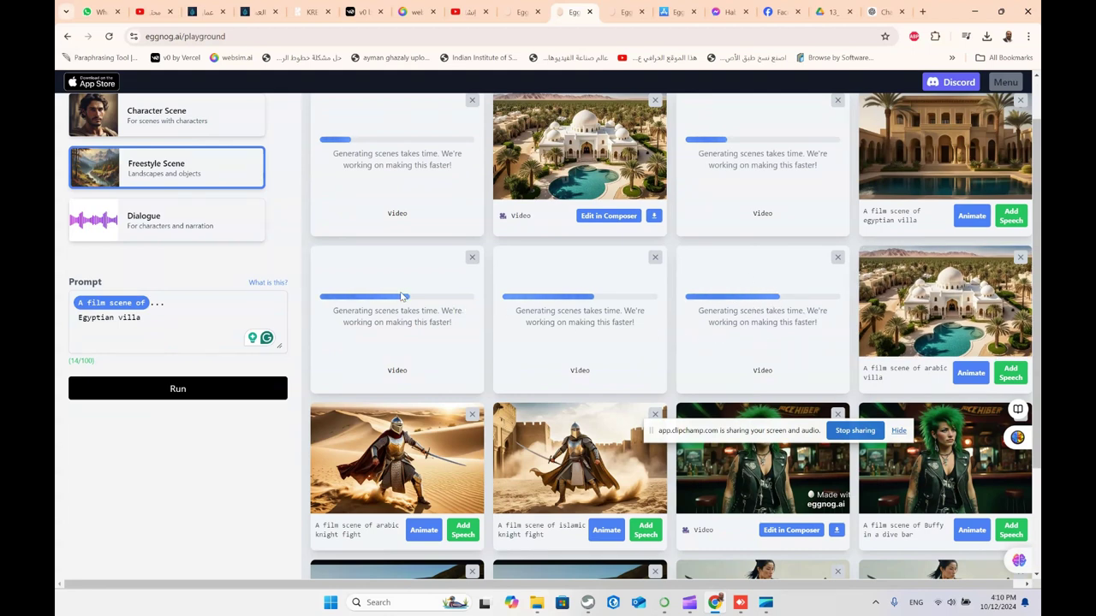
{"action": "scroll", "coordinate": [401, 296], "scroll_direction": "up", "scroll_amount": 1}
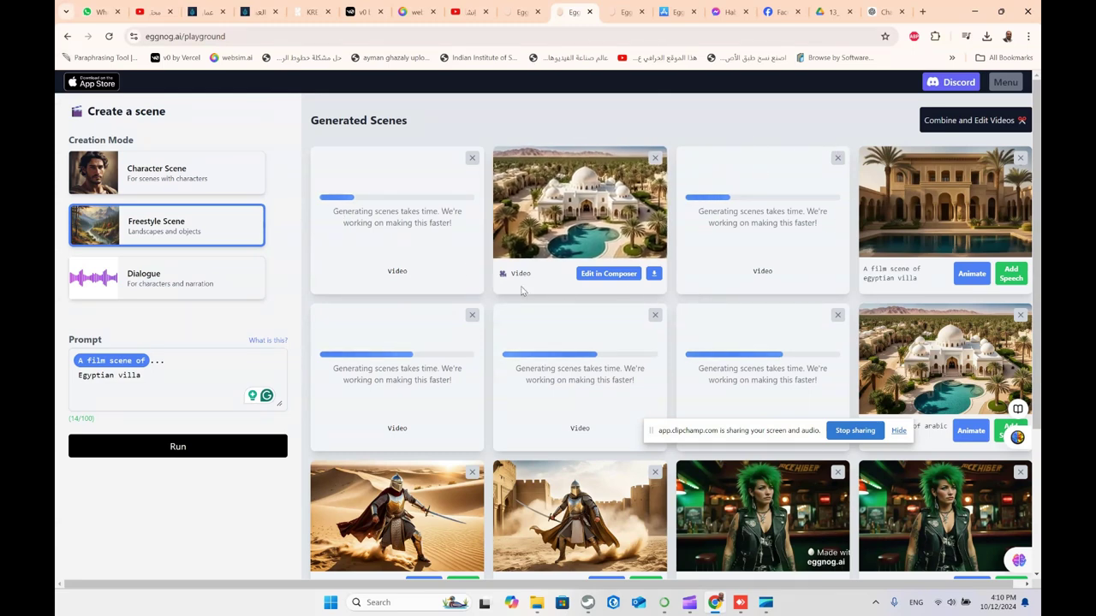
{"action": "left_click", "coordinate": [206, 174]}
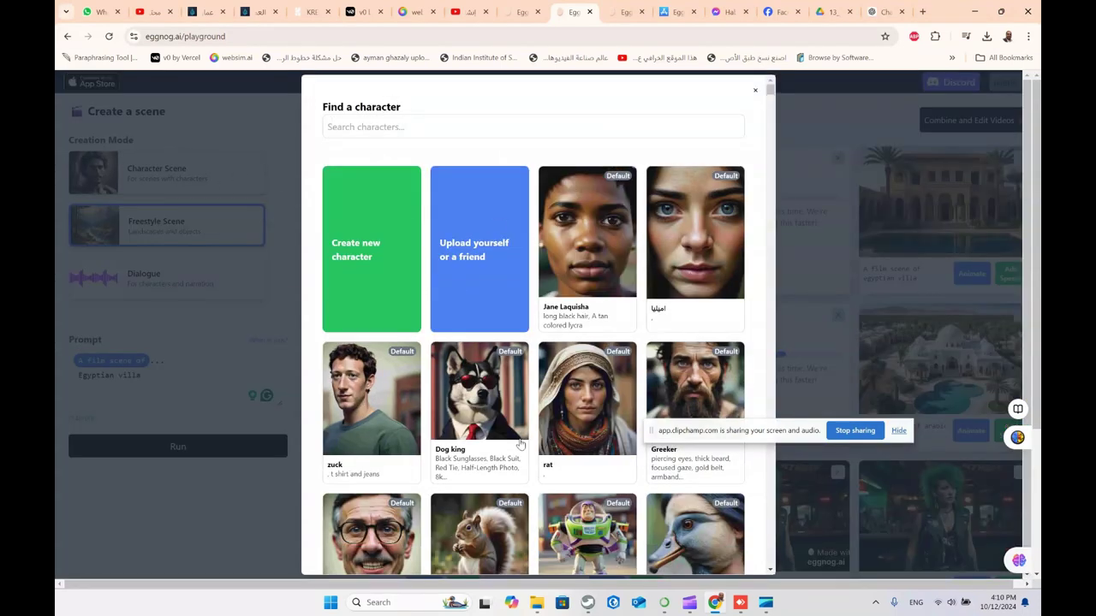
Step: Browse the character list and choose the King Arthur squirrel as the scene's character
{"action": "scroll", "coordinate": [512, 443], "scroll_direction": "down", "scroll_amount": 3}
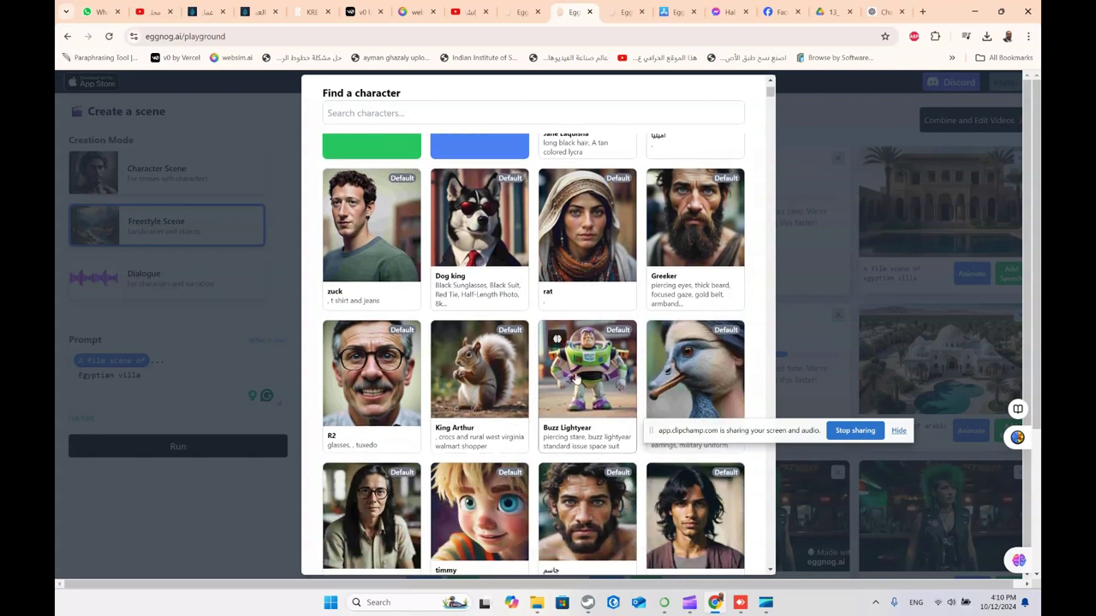
{"action": "scroll", "coordinate": [586, 374], "scroll_direction": "down", "scroll_amount": 2}
{"action": "left_click", "coordinate": [480, 257]}
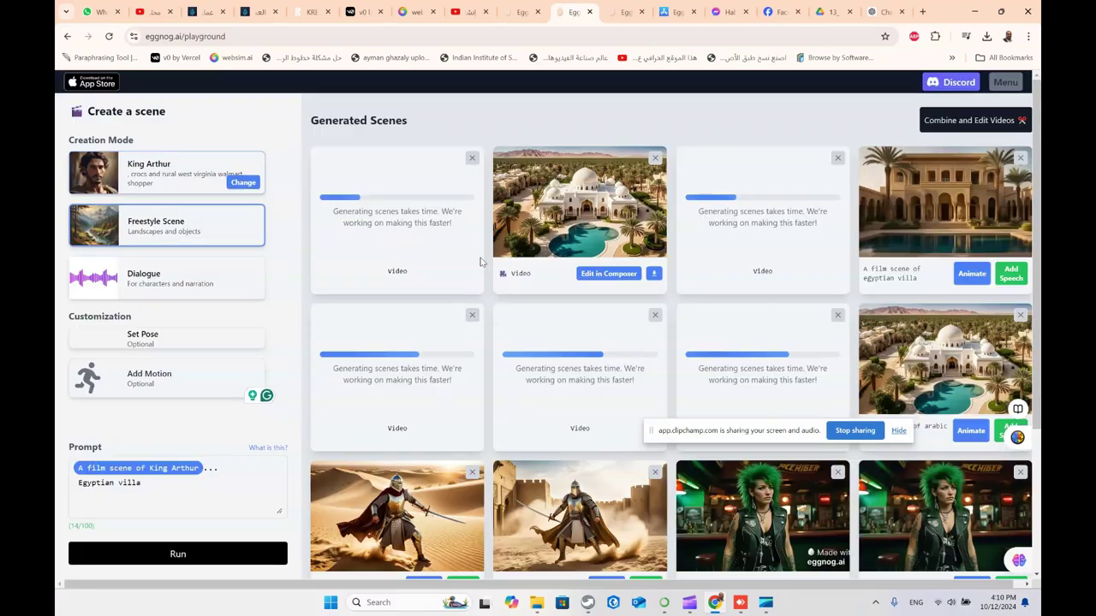
Step: Replace the King Arthur scene prompt with "play football" and generate the scene
{"action": "triple_click", "coordinate": [156, 511]}
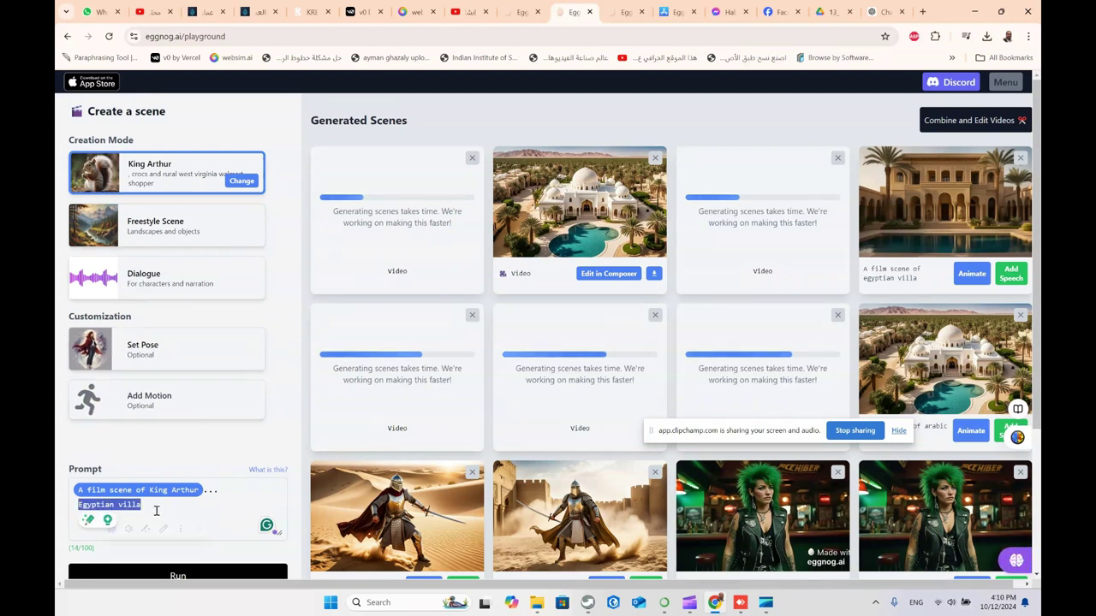
{"action": "type", "text": "pla"}
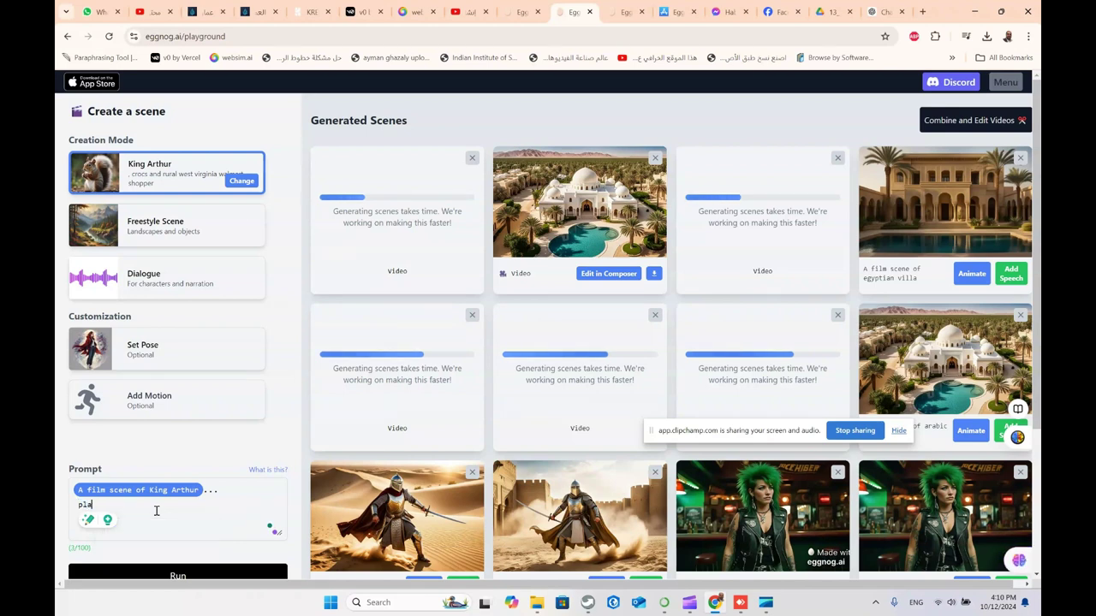
{"action": "type", "text": "y footb"}
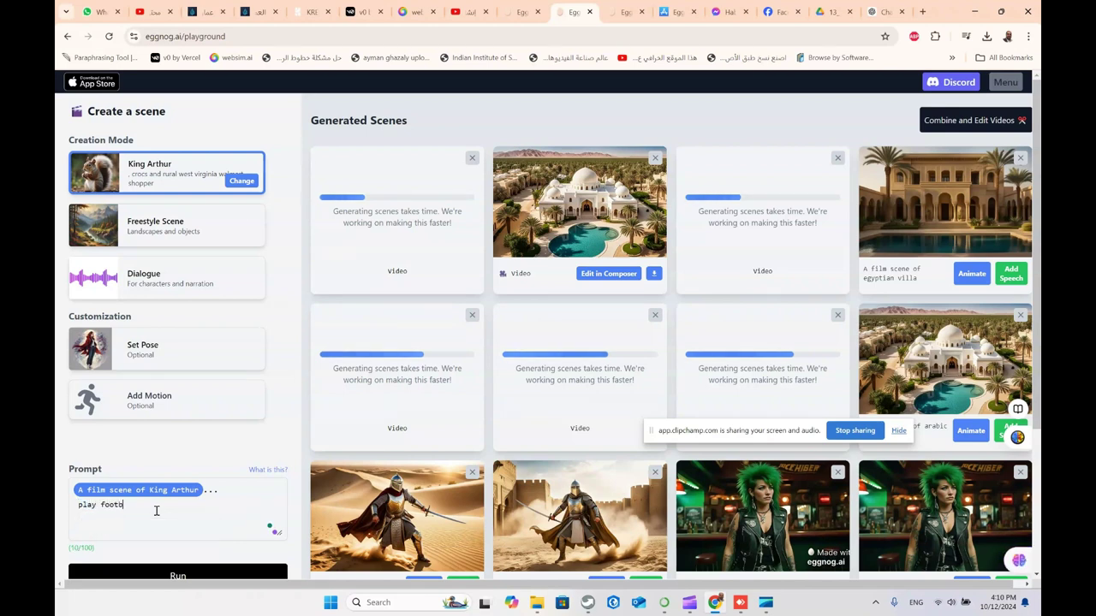
{"action": "type", "text": "all"}
{"action": "scroll", "coordinate": [163, 514], "scroll_direction": "down", "scroll_amount": 3}
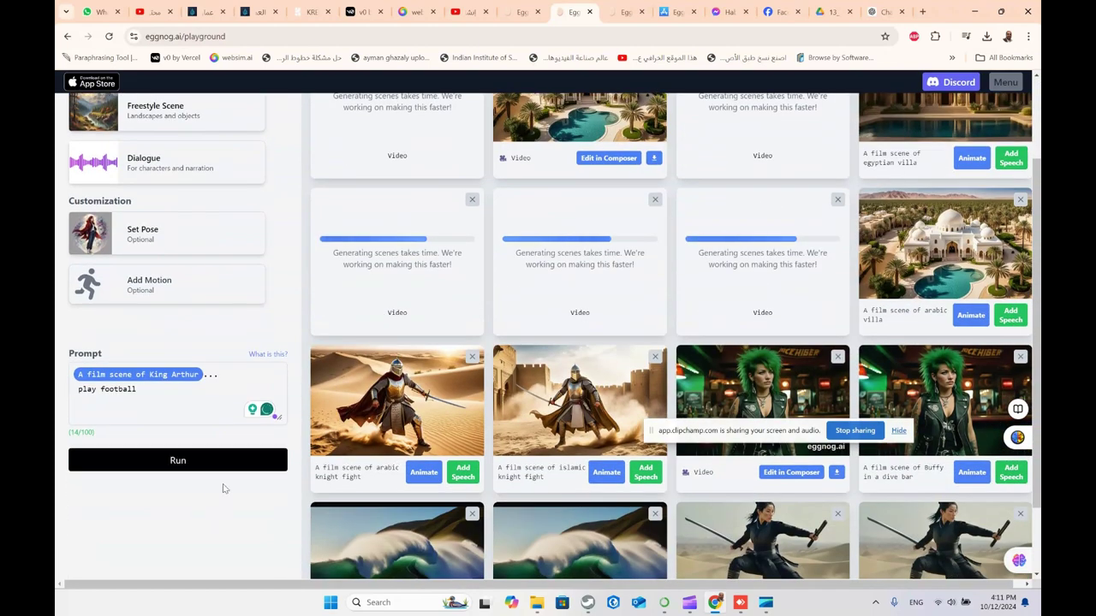
{"action": "scroll", "coordinate": [221, 534], "scroll_direction": "up", "scroll_amount": 2}
{"action": "left_click", "coordinate": [216, 520]}
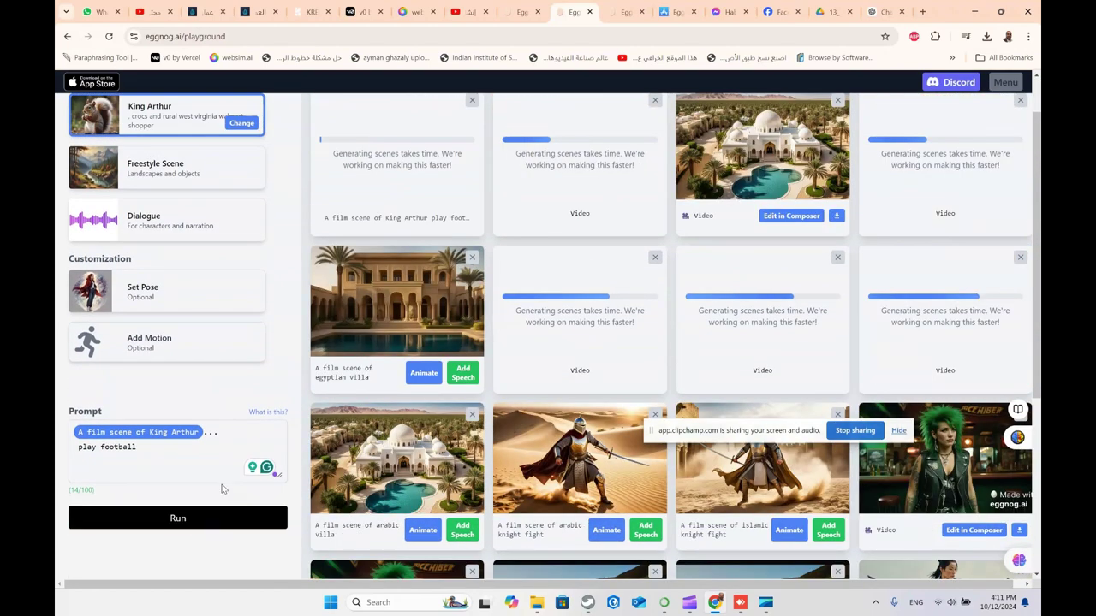
{"action": "scroll", "coordinate": [225, 489], "scroll_direction": "up", "scroll_amount": 2}
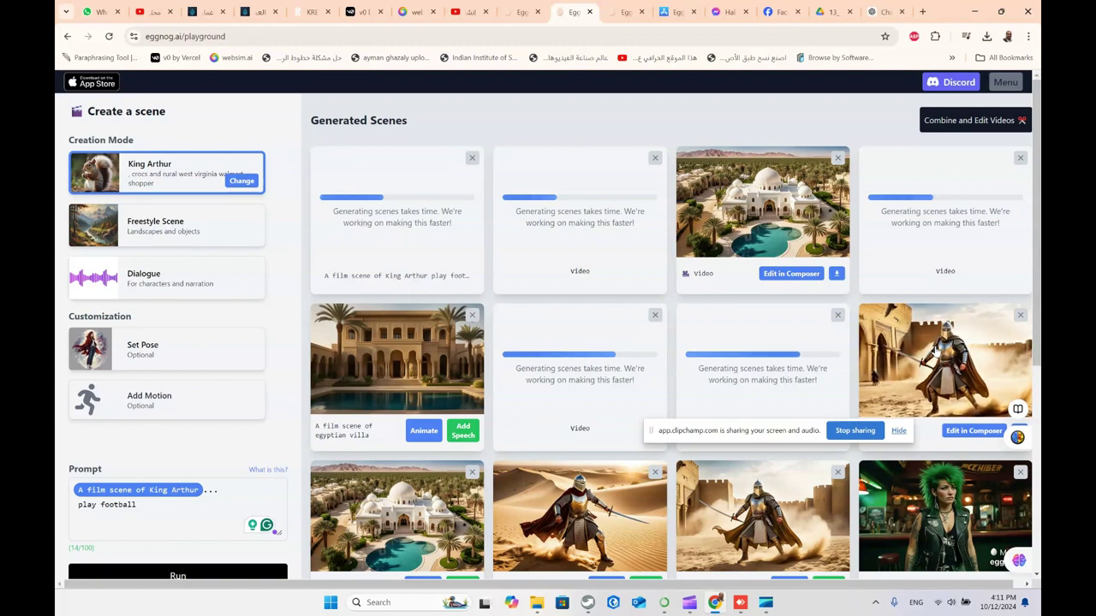
Step: Play the finished knight fight video enlarged and close the preview
{"action": "left_click", "coordinate": [935, 347]}
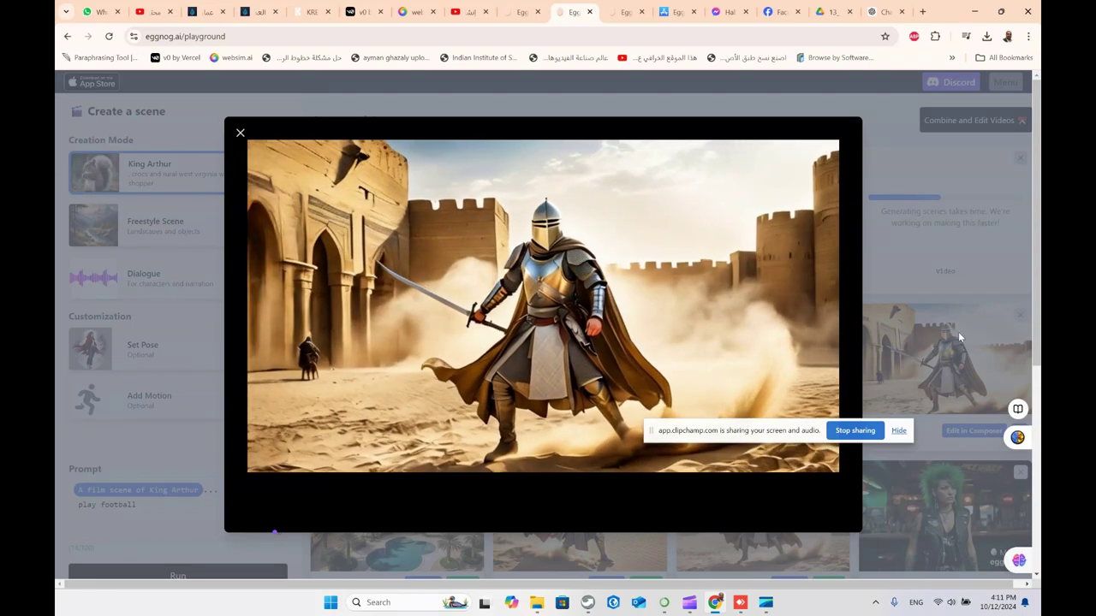
{"action": "left_click", "coordinate": [899, 164]}
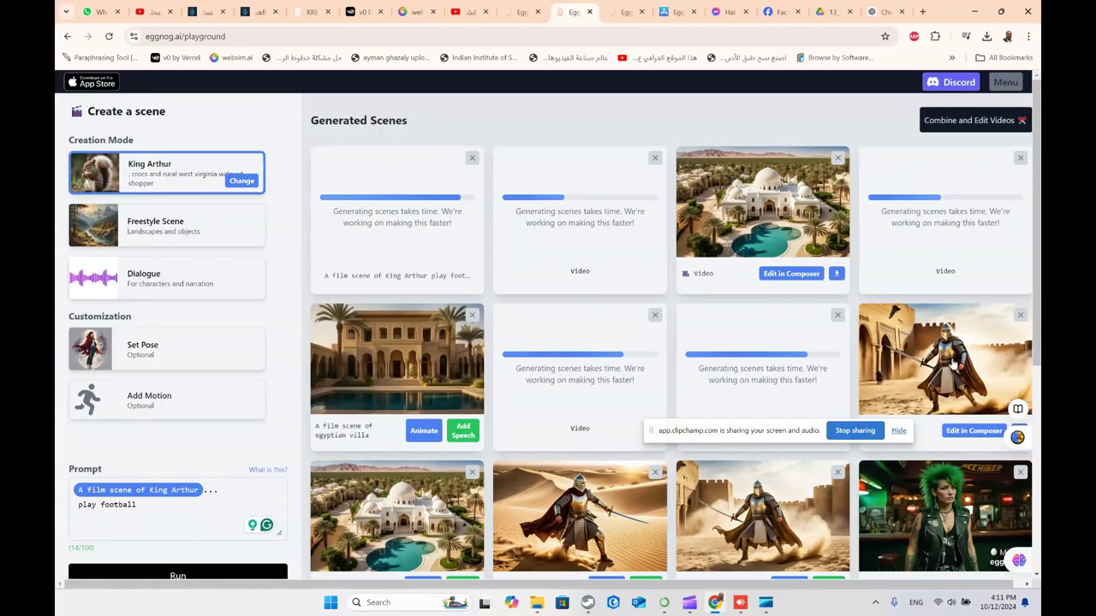
Step: Open the knight video in the composer, try the arabic villa clip on the video track, and return to the playground
{"action": "left_click", "coordinate": [973, 430]}
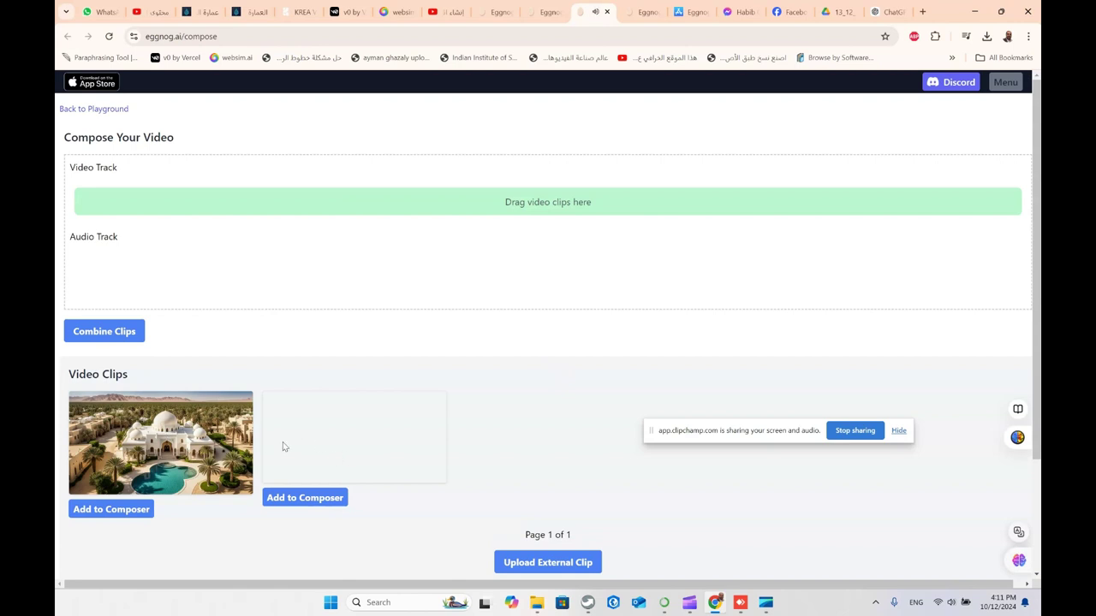
{"action": "left_click_drag", "start_coordinate": [195, 460], "coordinate": [205, 206]}
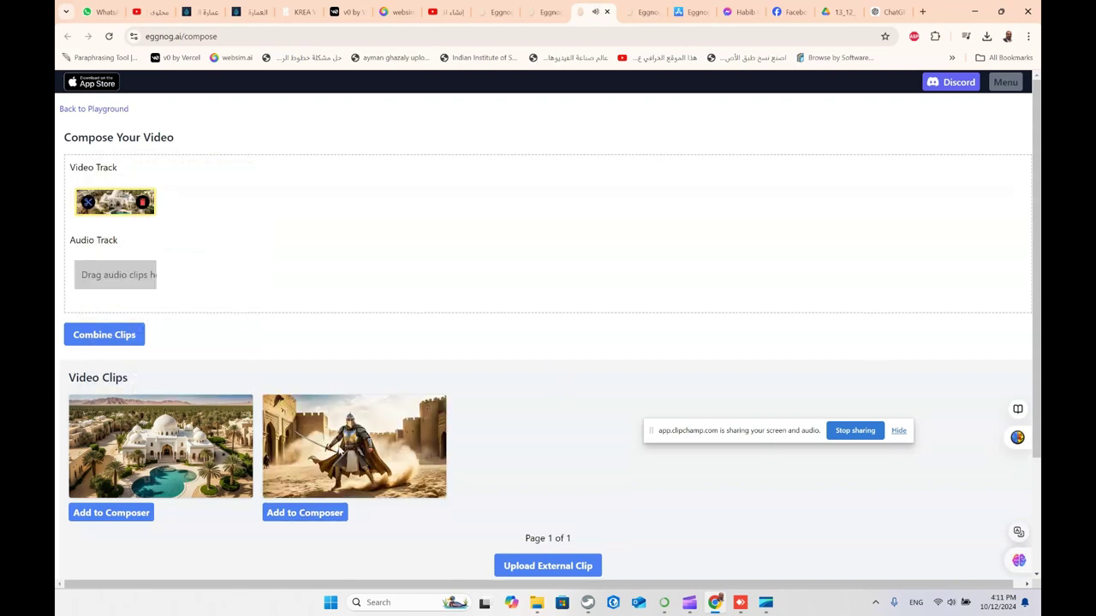
{"action": "left_click", "coordinate": [607, 12]}
{"action": "left_click", "coordinate": [524, 12]}
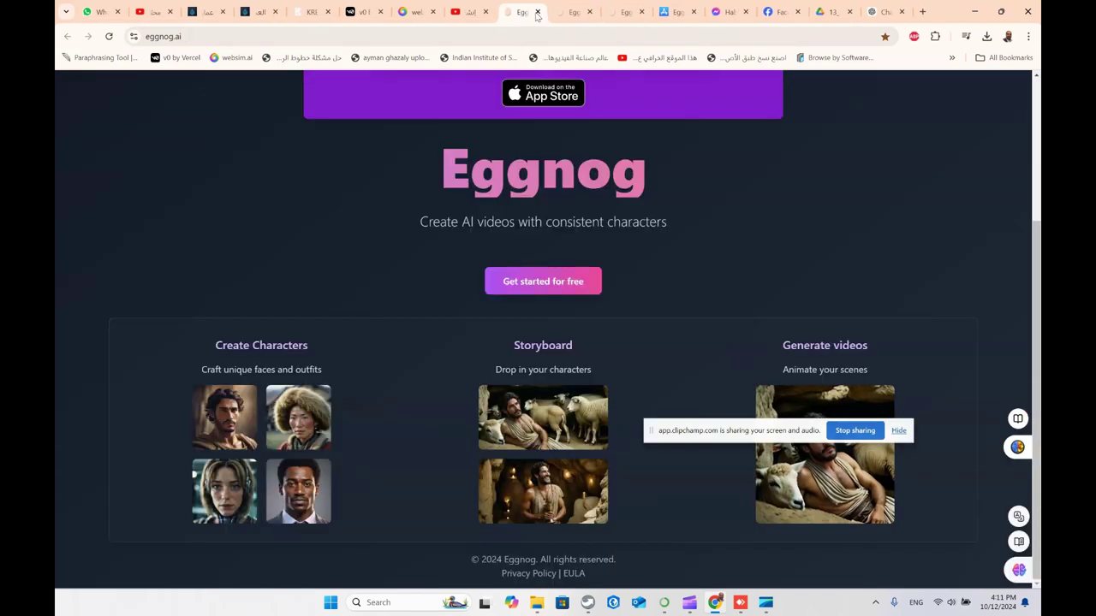
{"action": "left_click", "coordinate": [571, 12]}
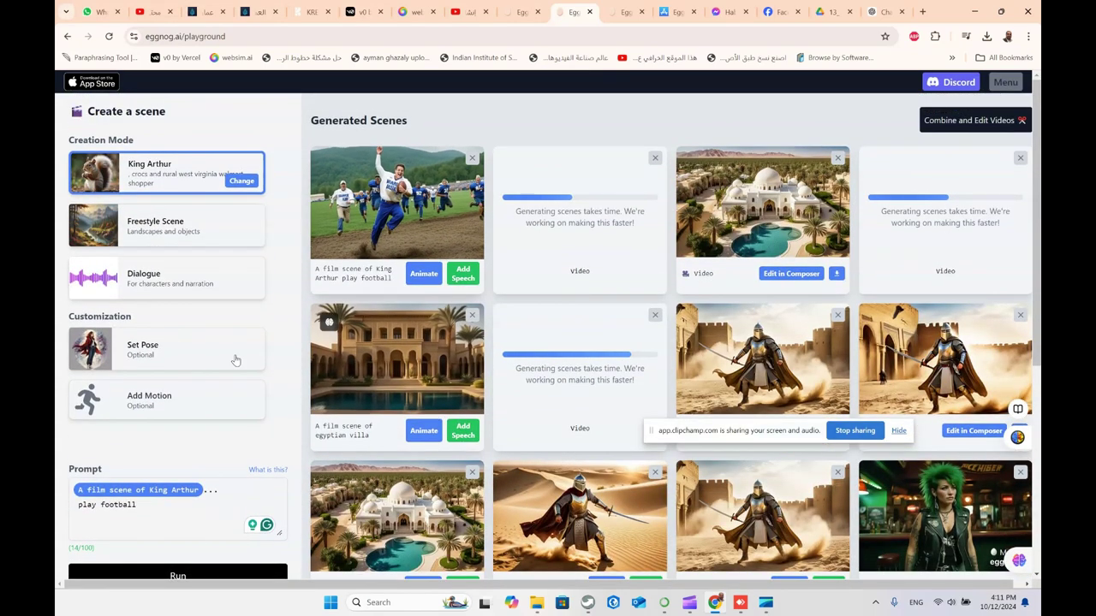
Step: Set the King Arthur scene's pose to the standing figure in front of black brush strokes
{"action": "left_click", "coordinate": [141, 355]}
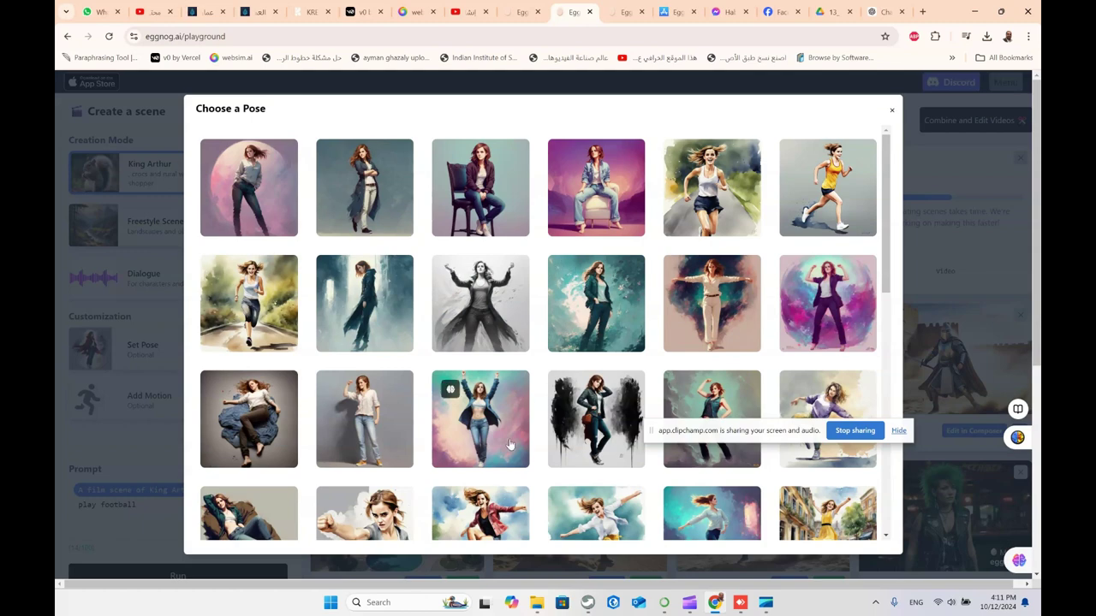
{"action": "left_click", "coordinate": [611, 437]}
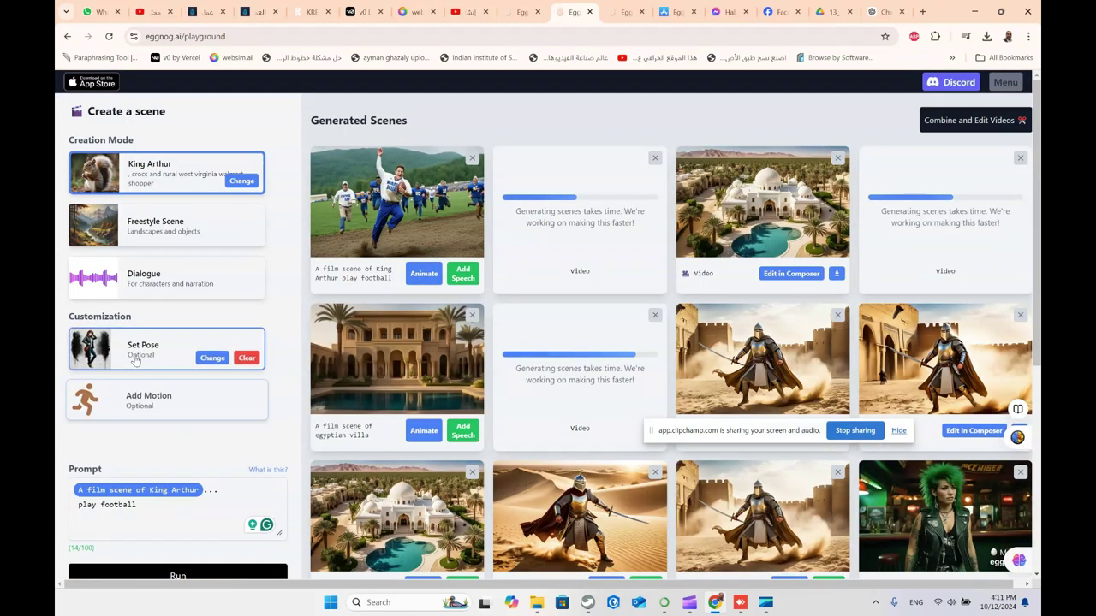
Step: Add the Breakdance 1 motion to the King Arthur scene and generate the motion clip
{"action": "left_click", "coordinate": [184, 401]}
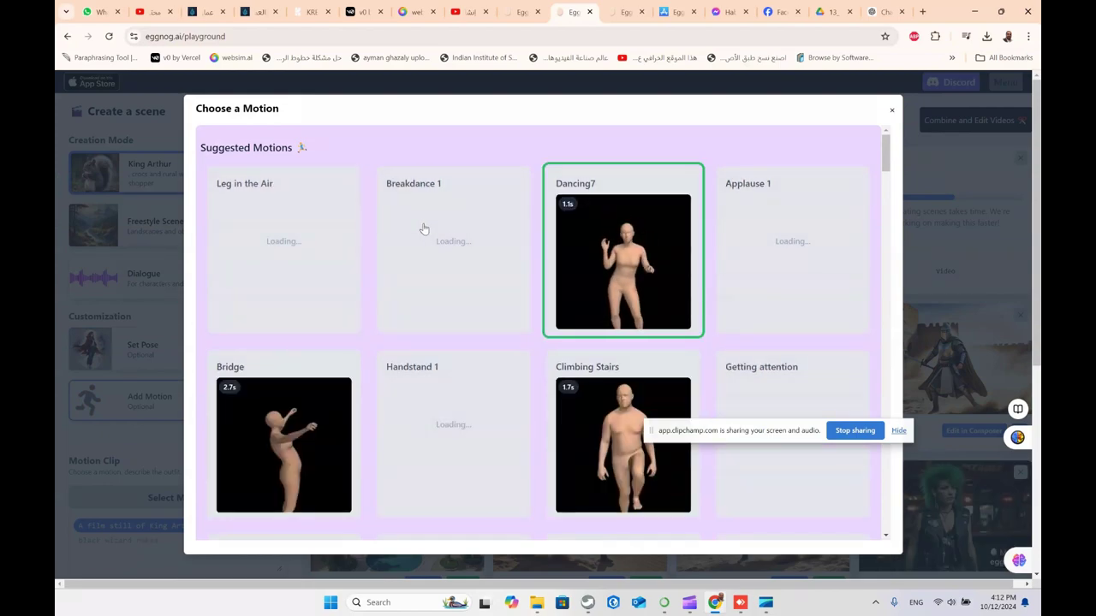
{"action": "left_click", "coordinate": [450, 243]}
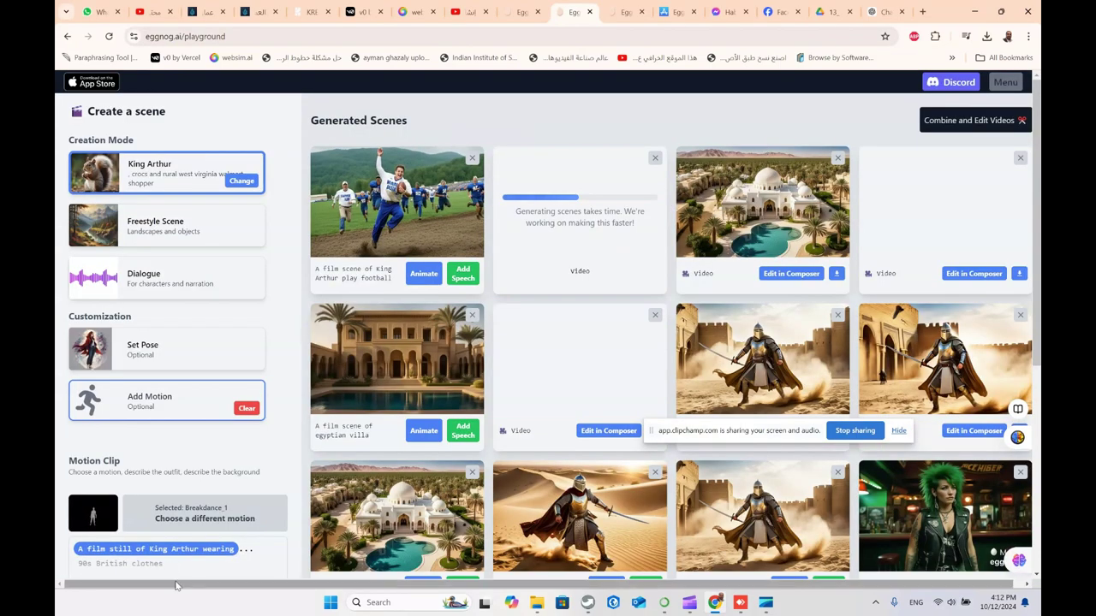
{"action": "scroll", "coordinate": [128, 463], "scroll_direction": "down", "scroll_amount": 3}
{"action": "left_click", "coordinate": [154, 471]}
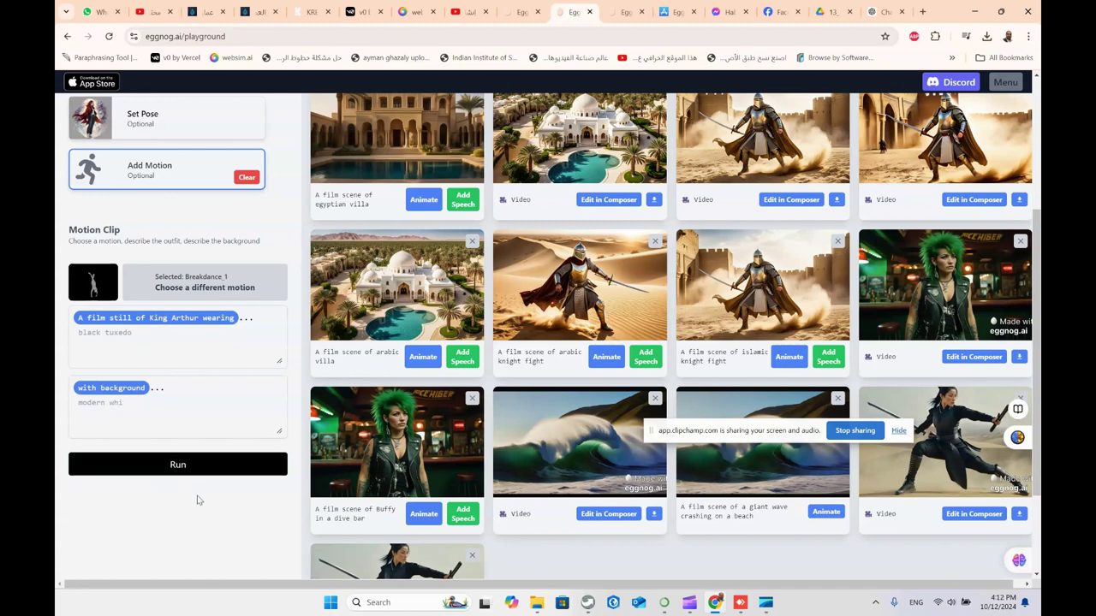
{"action": "scroll", "coordinate": [224, 434], "scroll_direction": "up", "scroll_amount": 3}
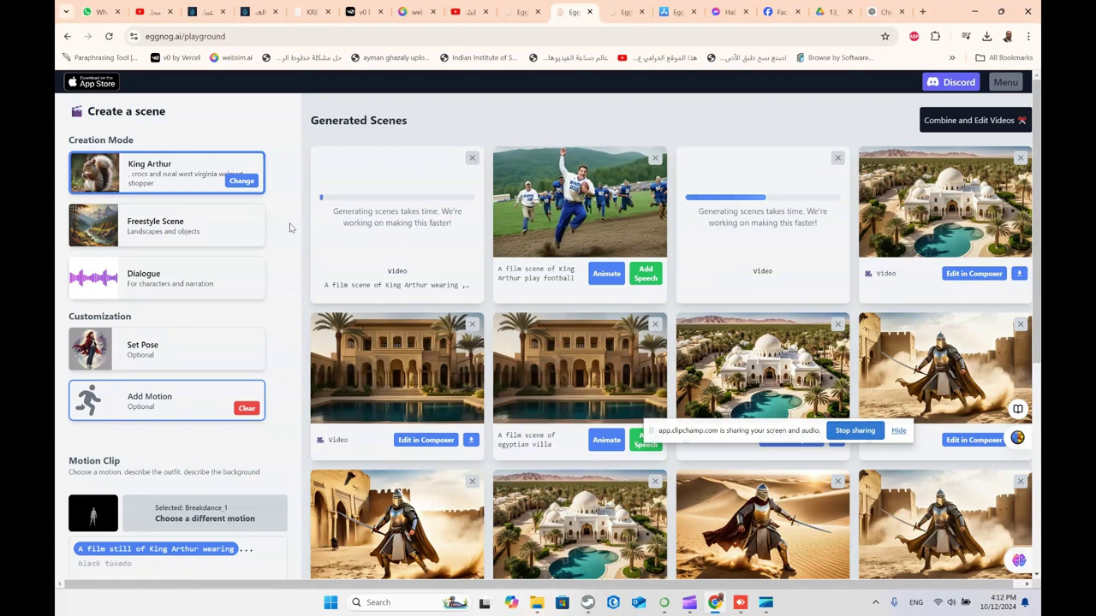
Step: Open the video composer and place the arabic villa clip followed by the egyptian villa clip twice on the video track
{"action": "scroll", "coordinate": [541, 304], "scroll_direction": "down", "scroll_amount": 5}
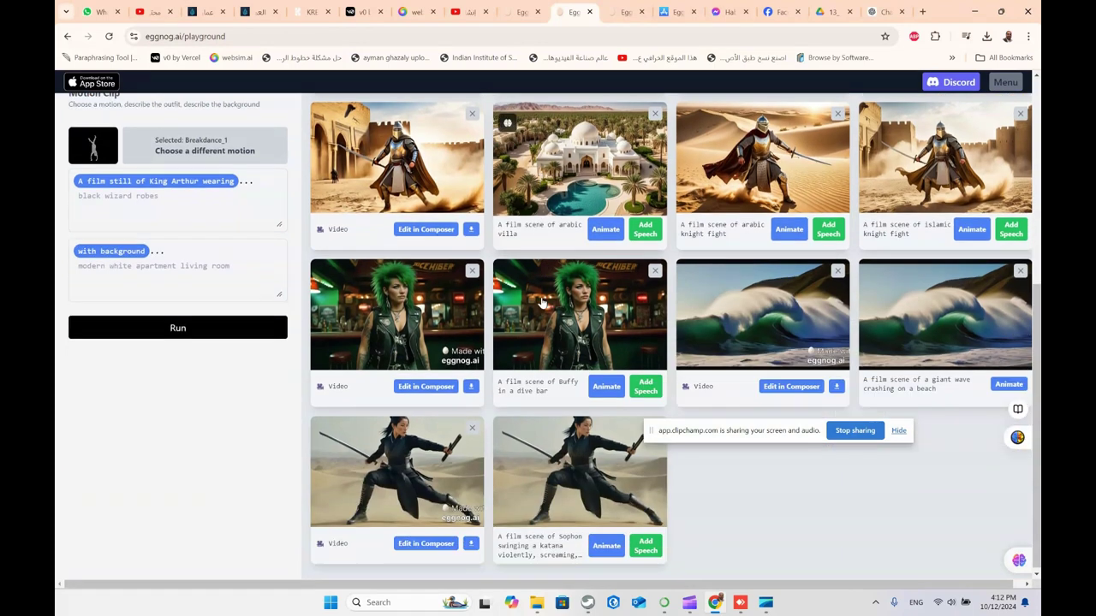
{"action": "scroll", "coordinate": [541, 304], "scroll_direction": "up", "scroll_amount": 5}
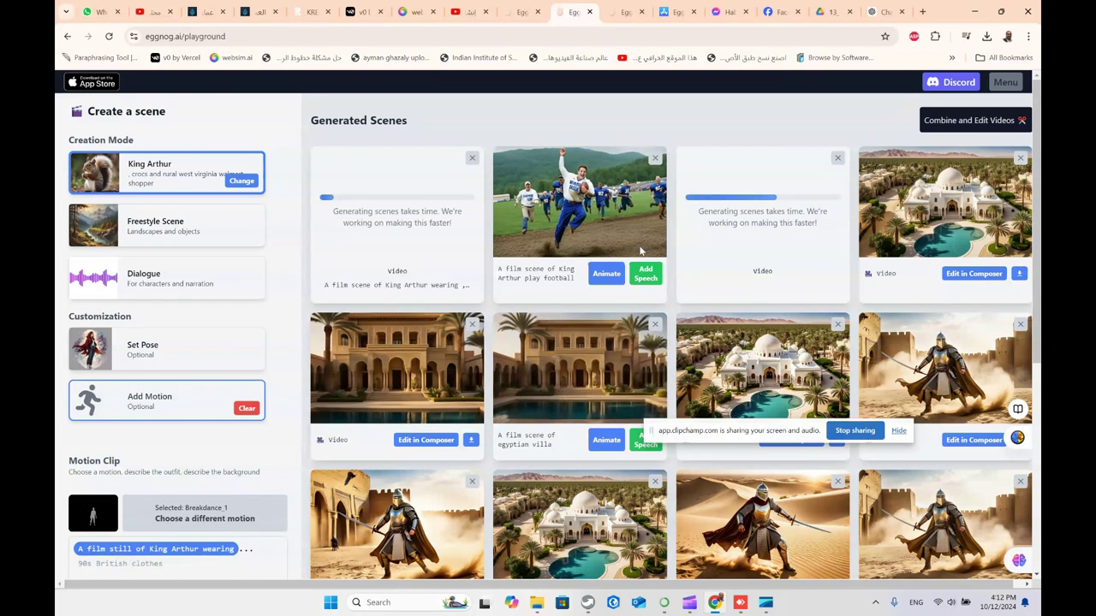
{"action": "left_click", "coordinate": [991, 123]}
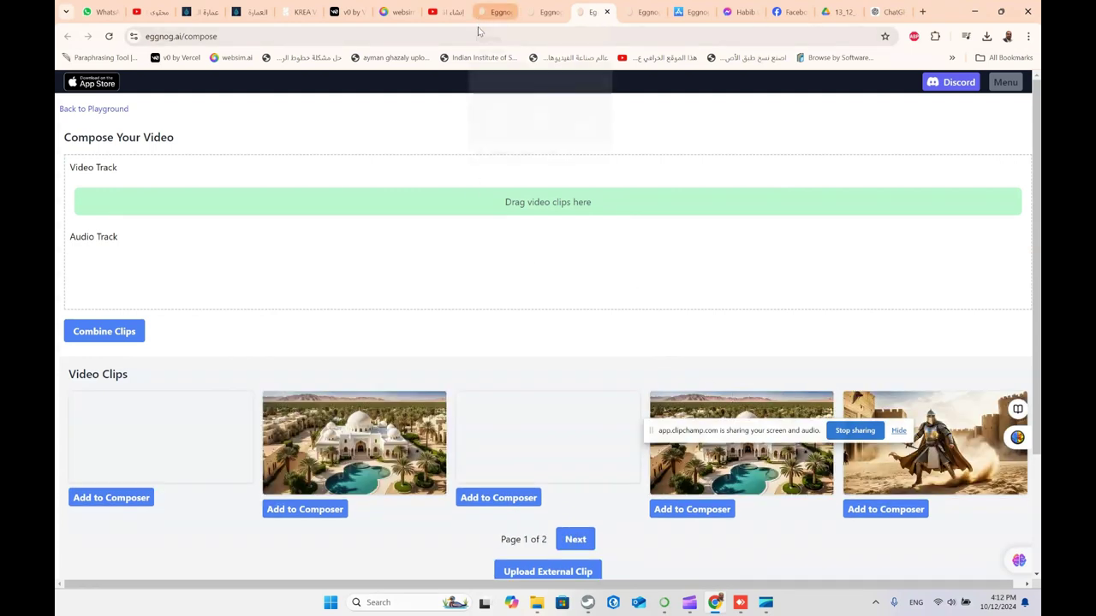
{"action": "left_click_drag", "start_coordinate": [421, 426], "coordinate": [301, 215]}
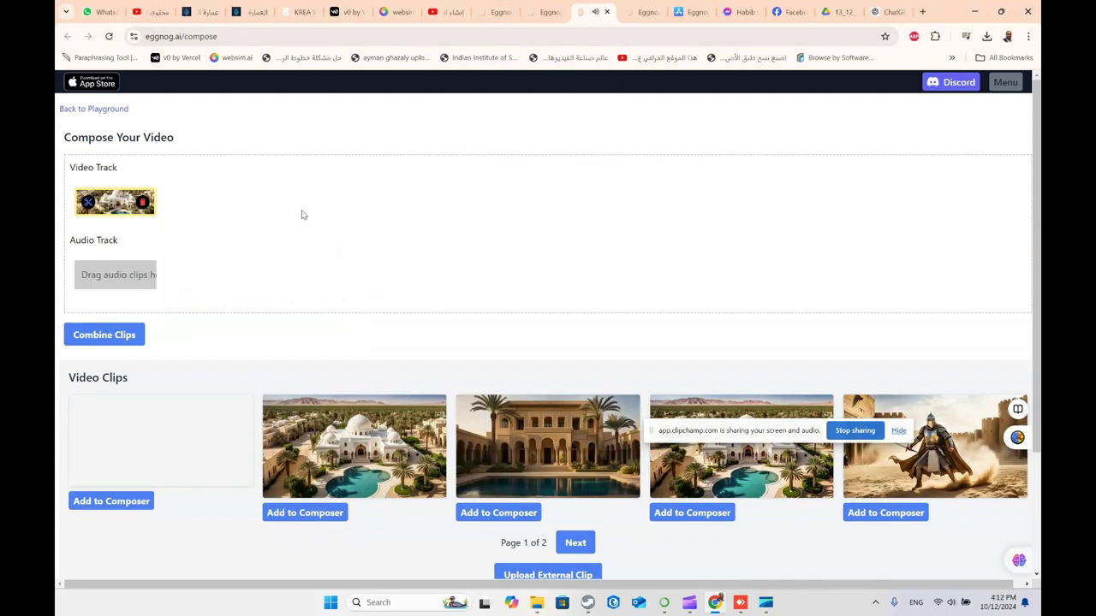
{"action": "left_click_drag", "start_coordinate": [516, 444], "coordinate": [229, 232]}
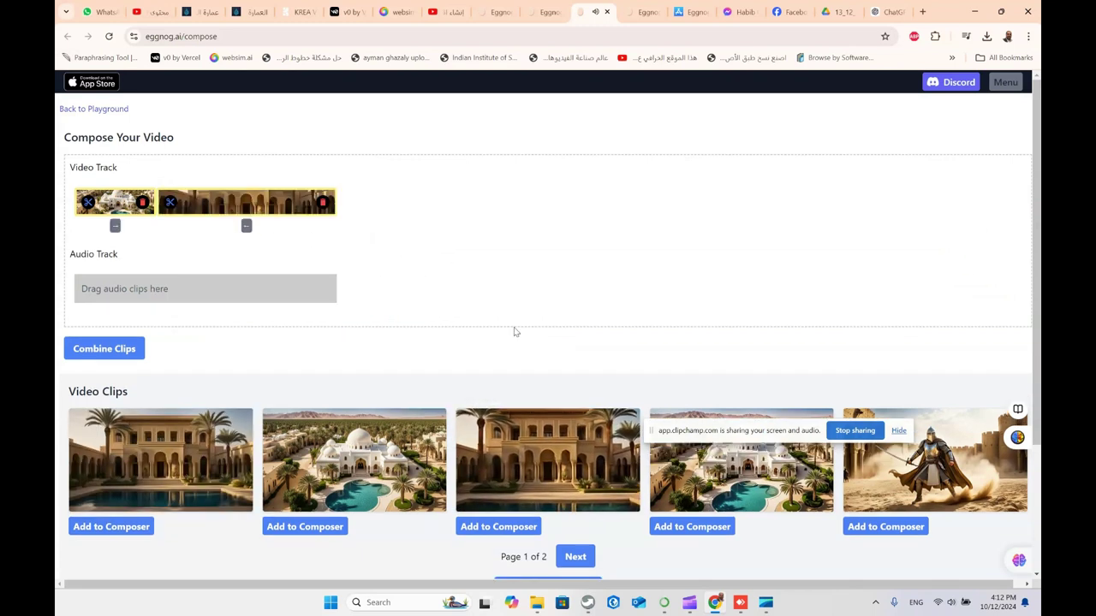
{"action": "left_click_drag", "start_coordinate": [514, 445], "coordinate": [411, 210]}
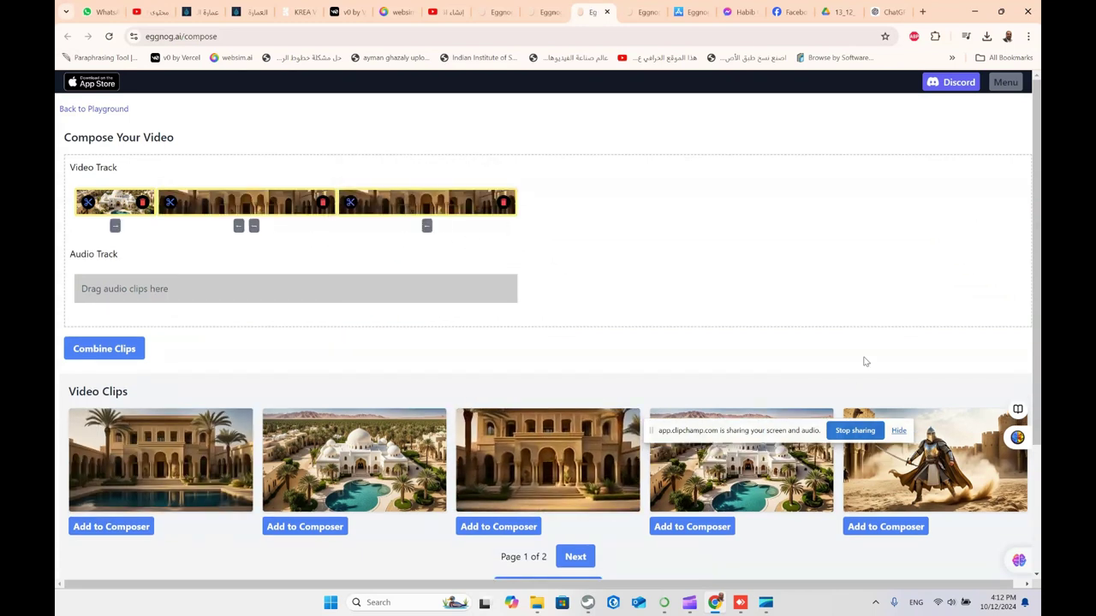